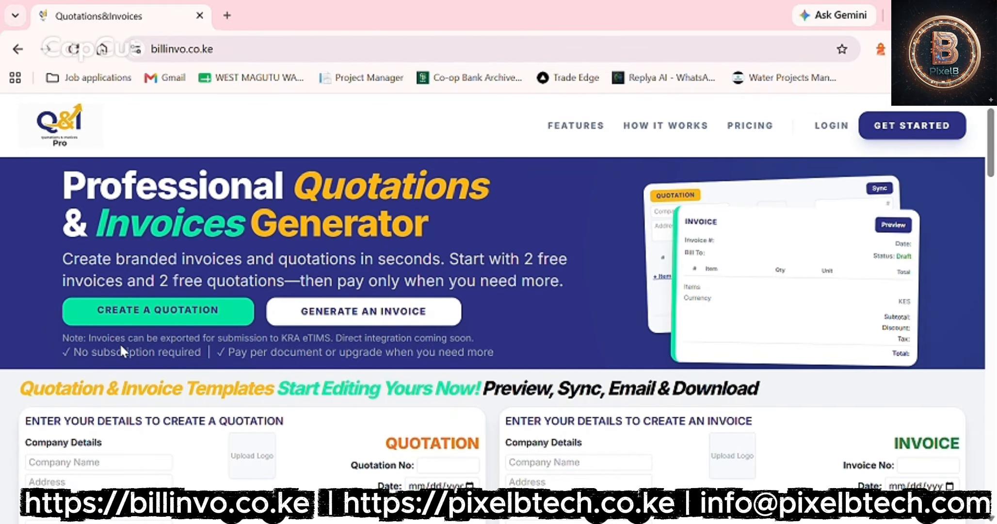
# Step: Look over the home page's introduction and the blank quotation and invoice templates
pyautogui.scroll(-2, 120, 343)
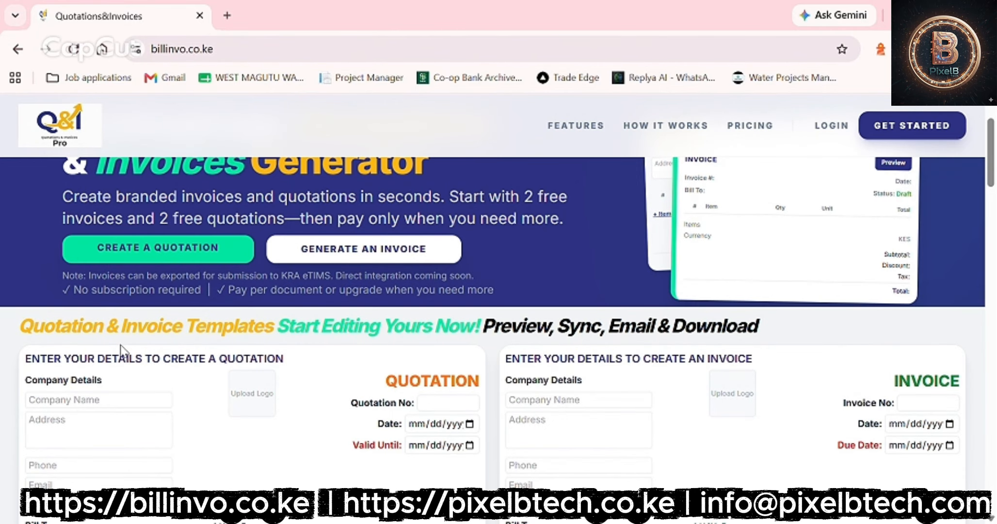
pyautogui.scroll(2, 122, 349)
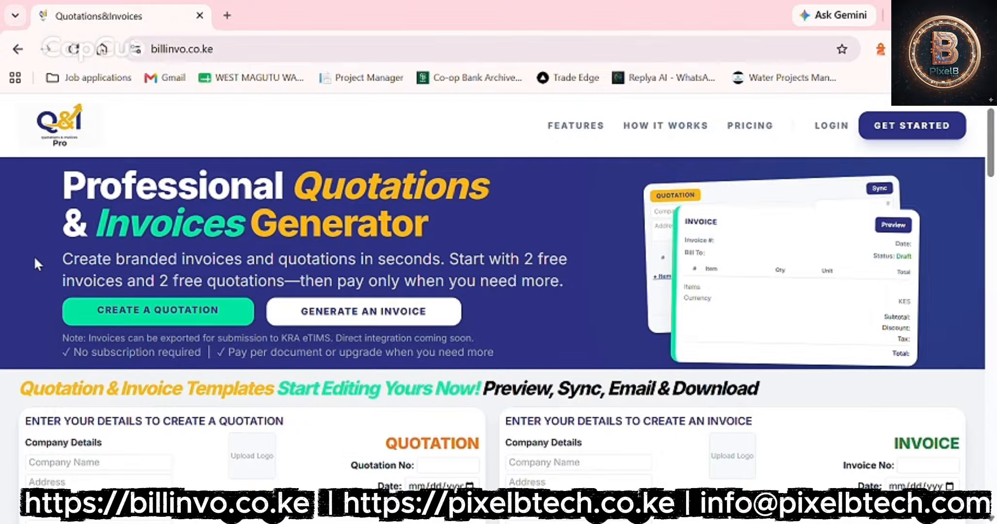
pyautogui.scroll(-1, 35, 258)
pyautogui.scroll(1, 35, 257)
pyautogui.scroll(-1, 34, 256)
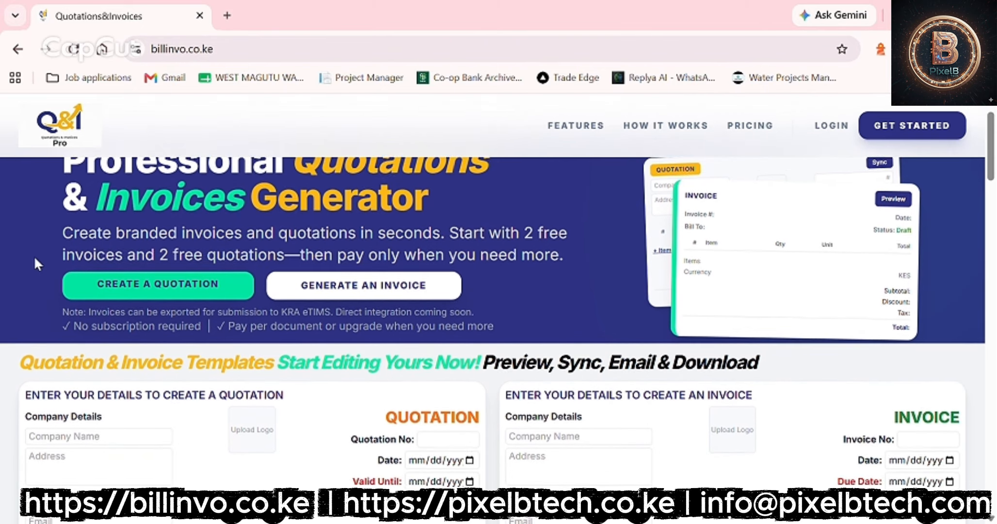
pyautogui.scroll(1, 35, 255)
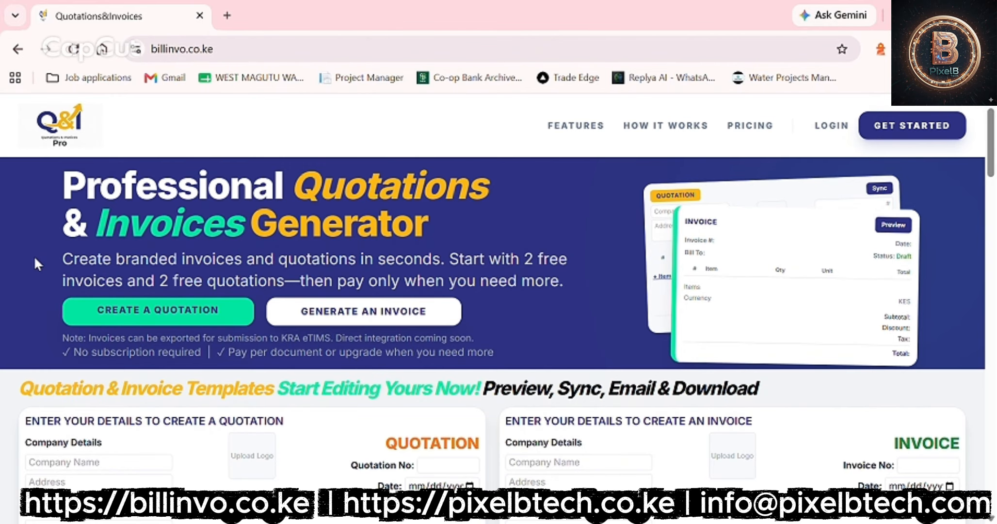
pyautogui.scroll(-1, 34, 256)
pyautogui.scroll(1, 34, 255)
pyautogui.scroll(-1, 498, 226)
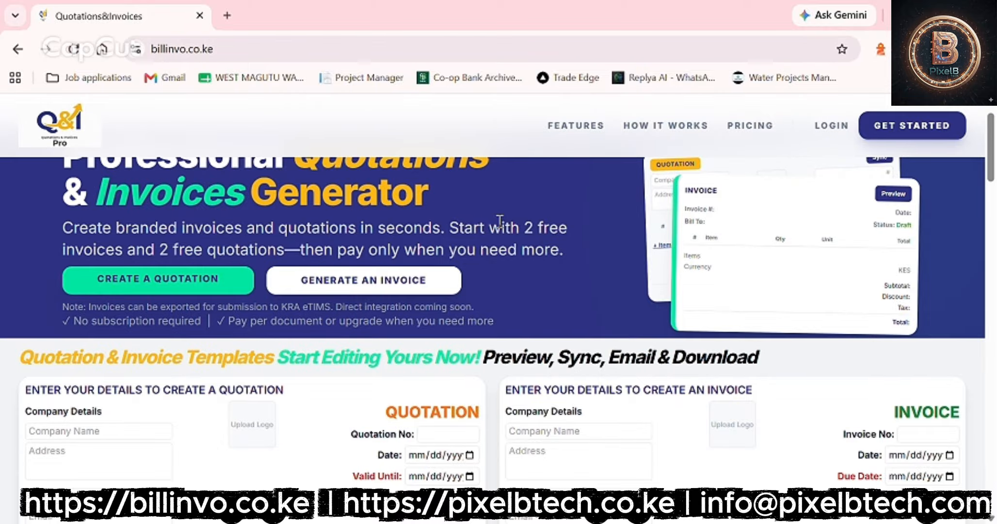
pyautogui.scroll(1, 500, 221)
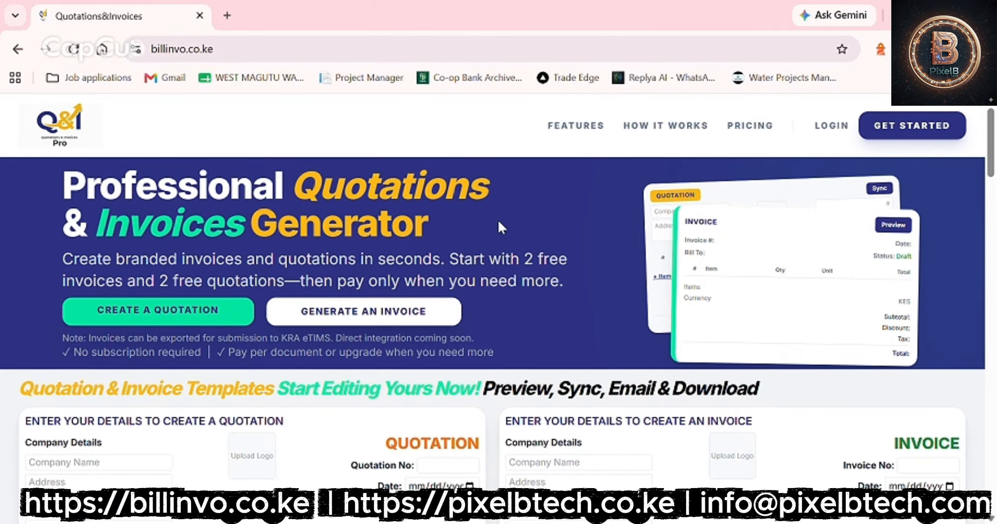
pyautogui.scroll(-1, 499, 223)
pyautogui.scroll(1, 499, 221)
pyautogui.scroll(-1, 690, 106)
pyautogui.scroll(-3, 690, 106)
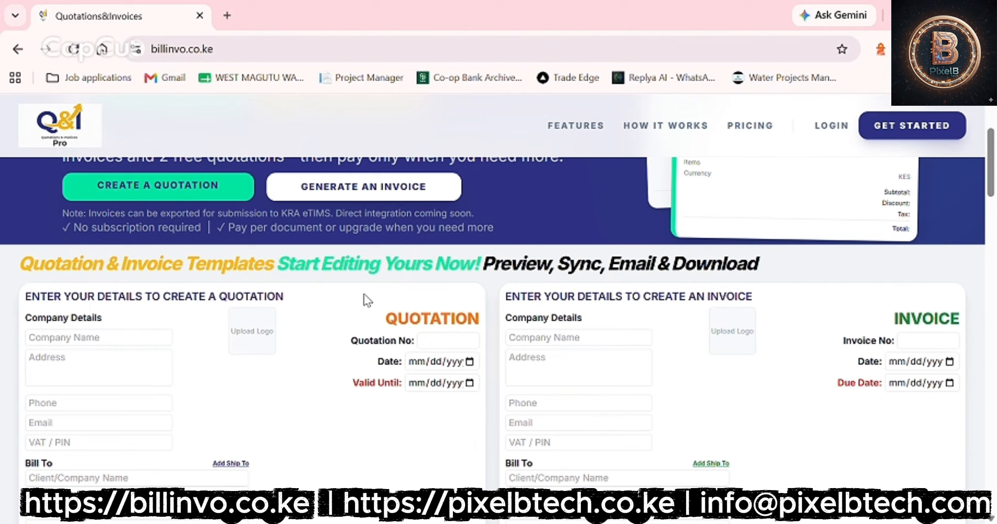
pyautogui.scroll(-1, 367, 299)
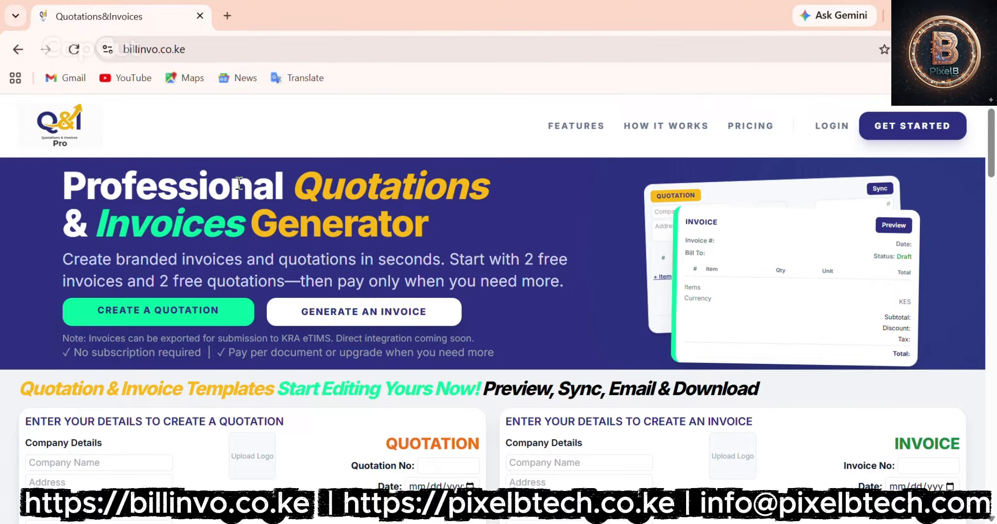
# Step: Fill in the quotation's company name as ACME DIGITAL SOLUTIONS LTD and its quotation number as QT-2026-00
pyautogui.scroll(-3, 10, 433)
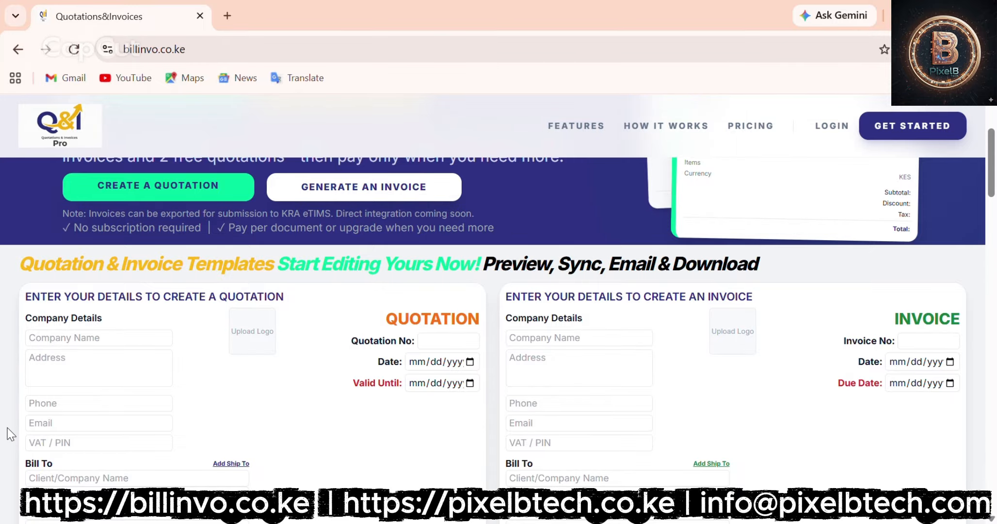
pyautogui.scroll(-1, 10, 434)
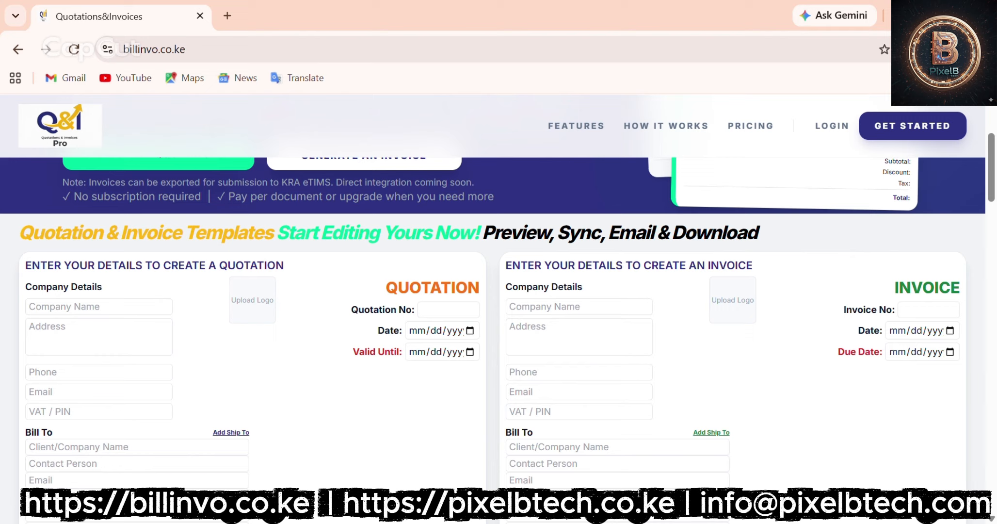
pyautogui.click(95, 303)
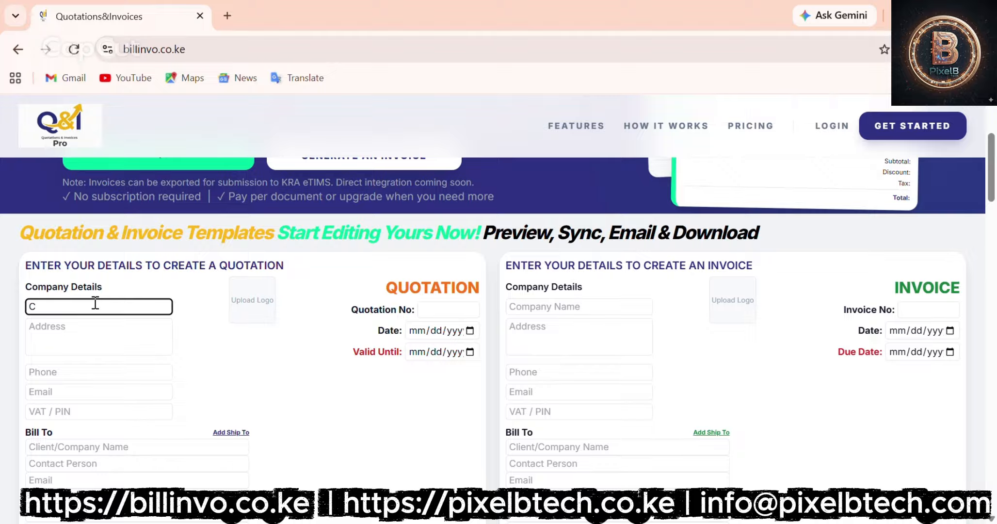
pyautogui.write('ACME DIGITAL SOLUTIONS LTD')
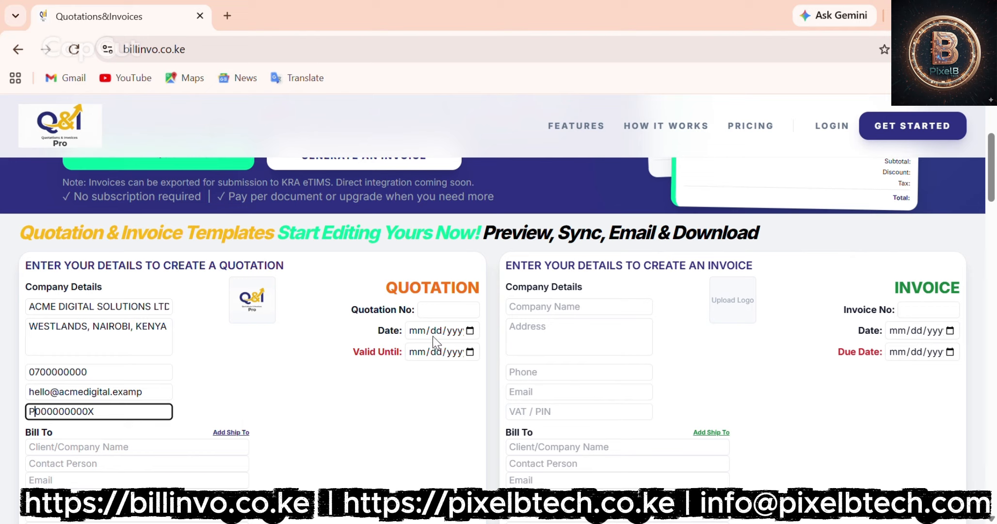
pyautogui.click(441, 309)
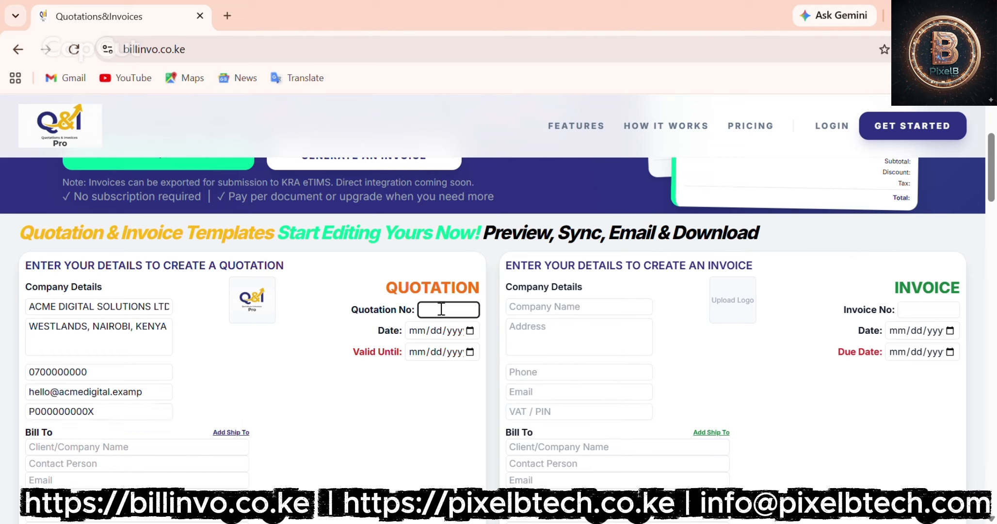
pyautogui.write('QT-2026-00')
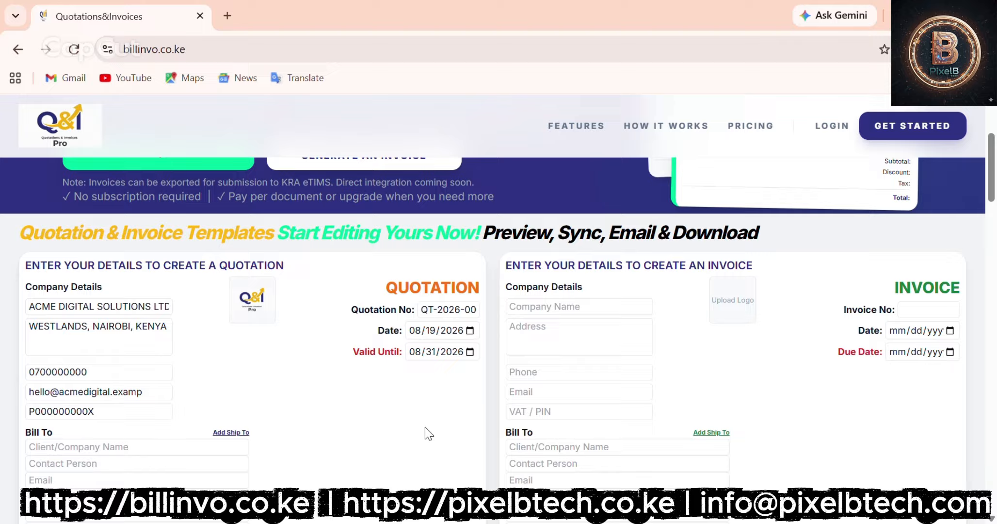
# Step: Enter GREENFIELD TRADERS LIMITED as the client name in the quotation's Bill To section
pyautogui.scroll(-3, 425, 427)
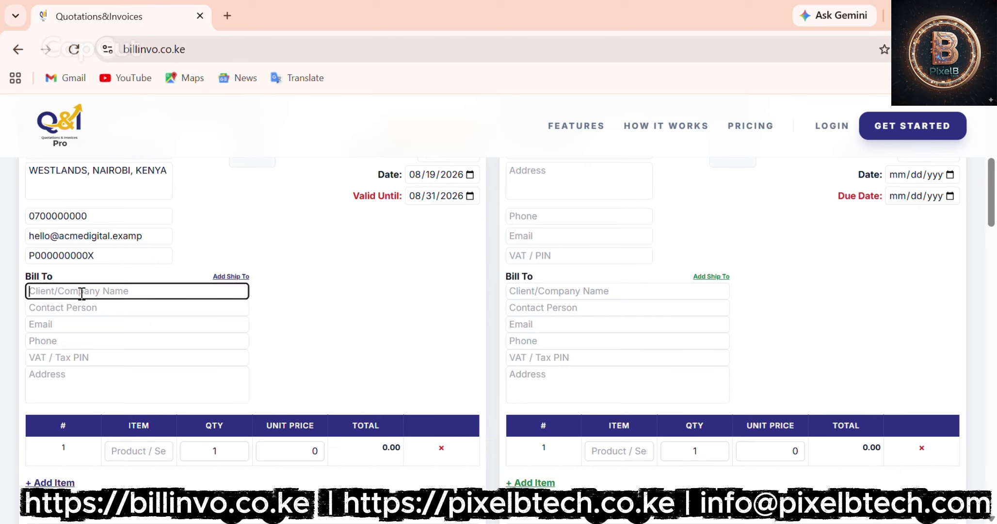
pyautogui.write('GREENFIE')
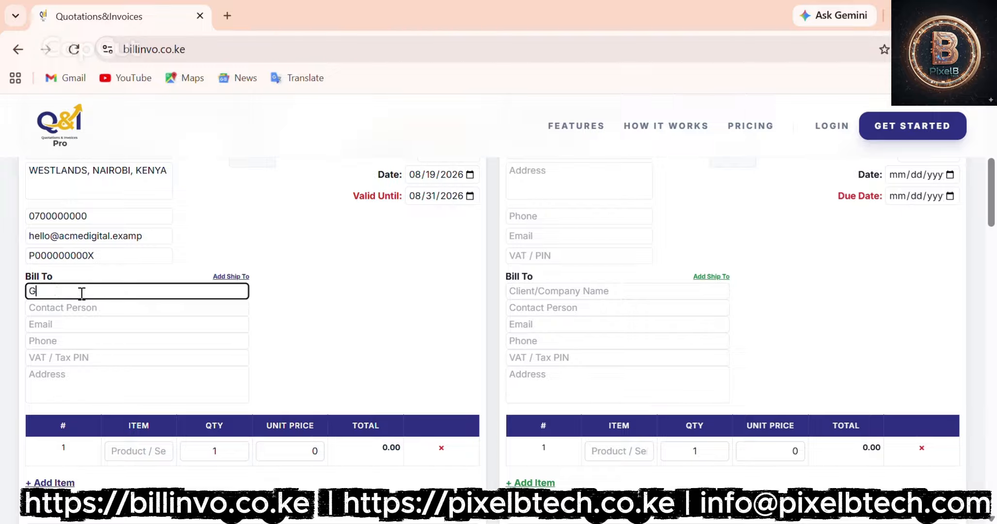
pyautogui.write('LD TRADERS LIMITED')
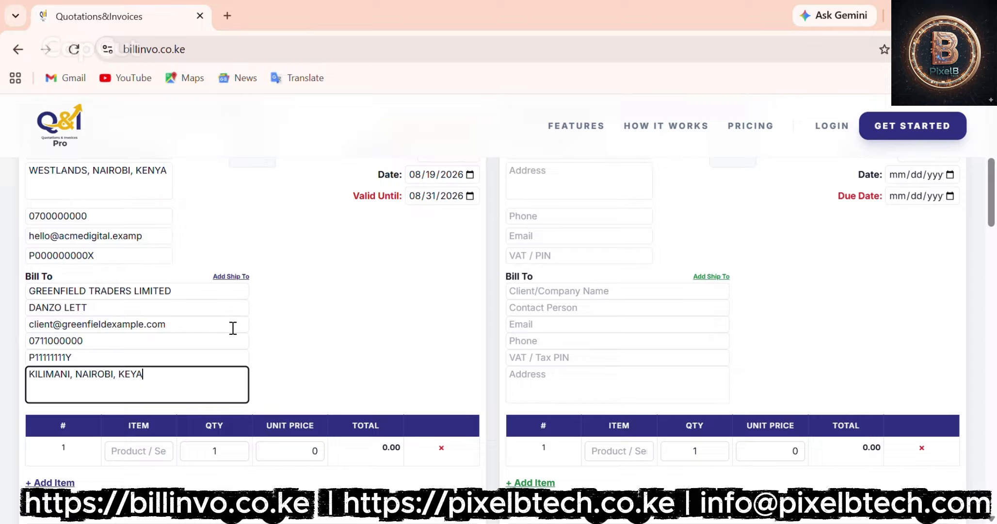
# Step: Add a Ship To section to the quotation with GREENFIELD TRADERS LIMITED as recipient and fill in the delivery address
pyautogui.click(231, 277)
pyautogui.click(299, 288)
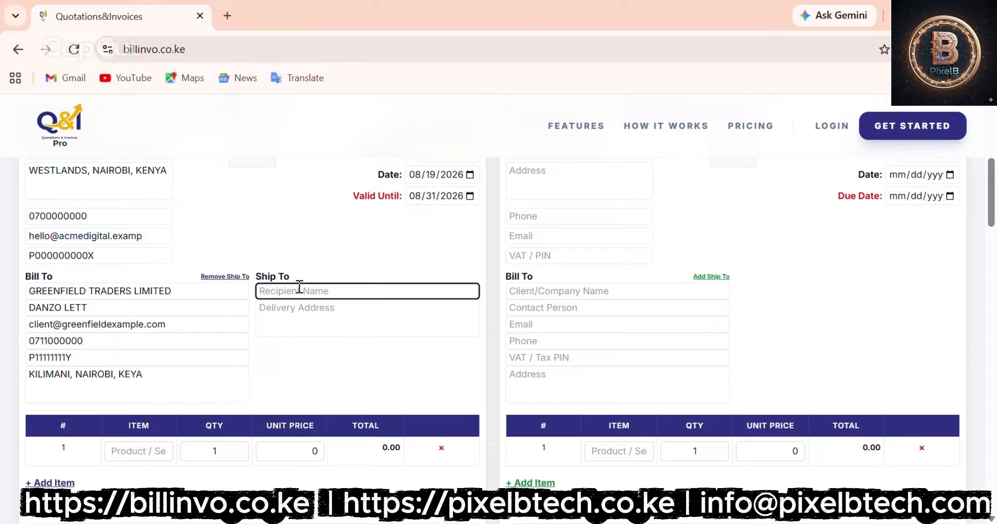
pyautogui.write('GREENFIELD TRADERS')
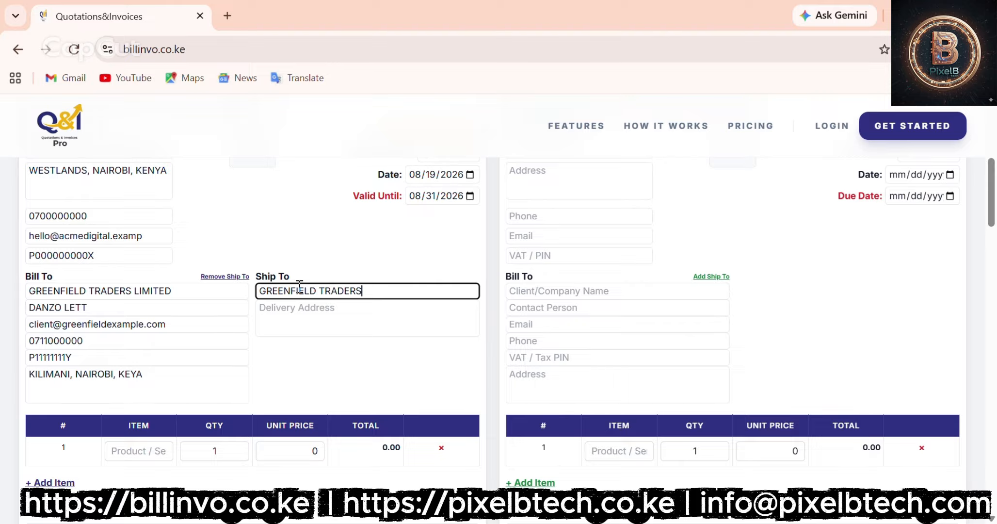
pyautogui.write(' LIMITED')
pyautogui.click(308, 310)
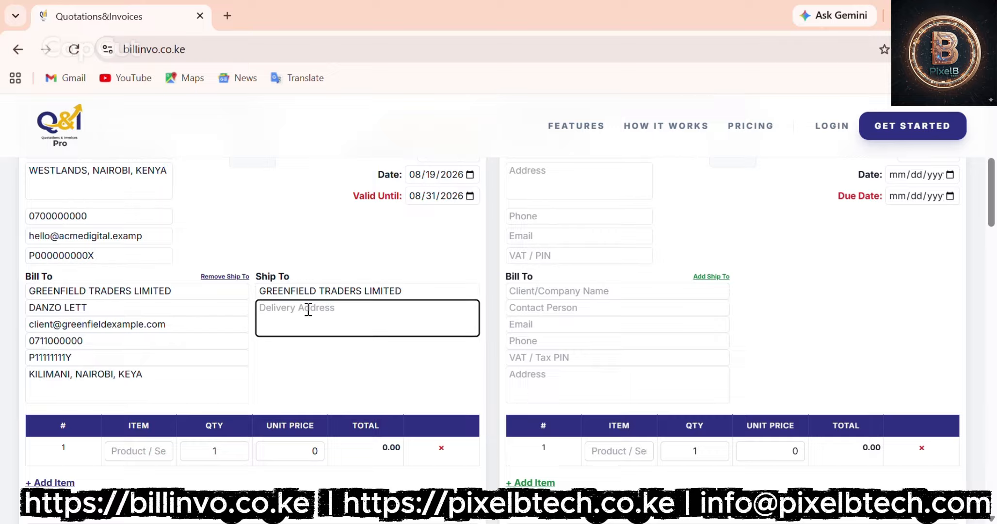
pyautogui.write('INDUSTRIAL AREA')
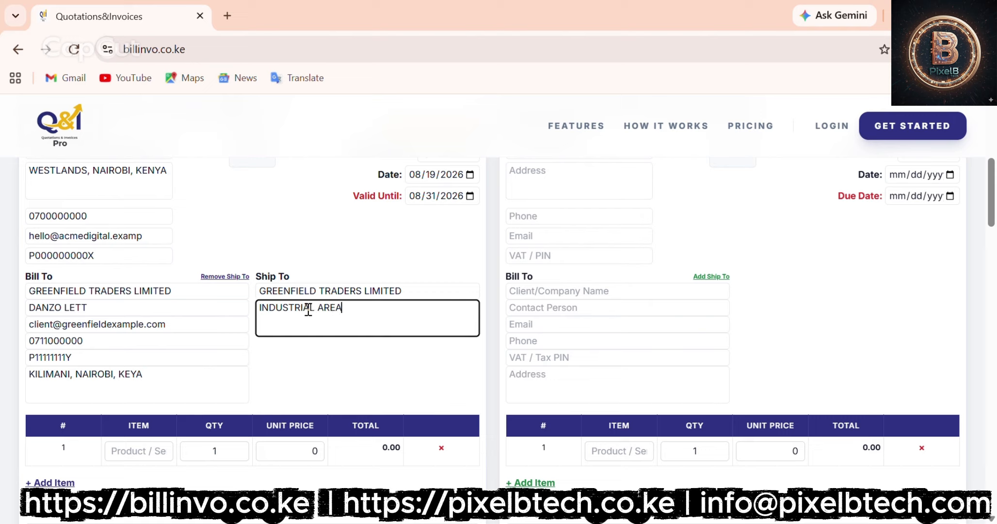
pyautogui.write(', NAIROBI, KENYA')
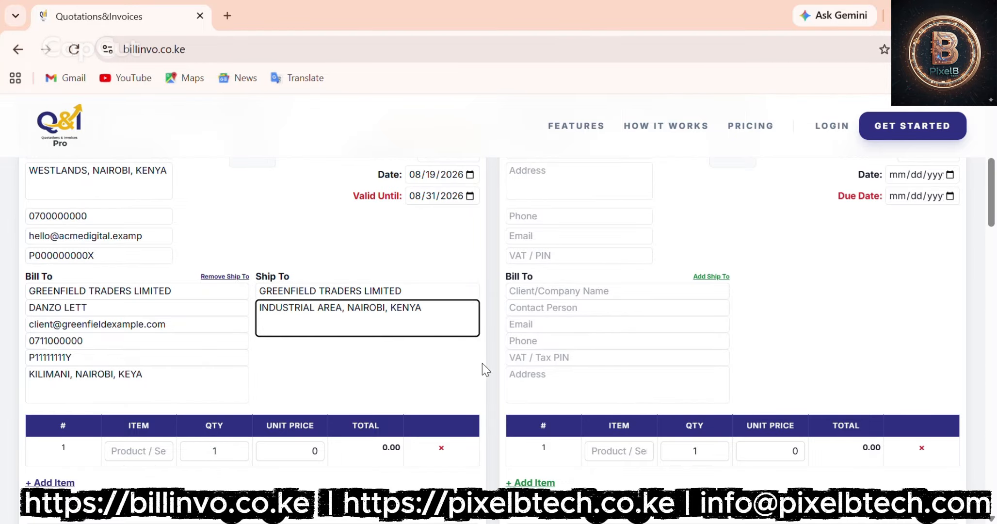
pyautogui.click(367, 391)
# Step: Fill in the quotation's first line item as WEBSITE DESIGN & DEVELOPMENT with a unit price of 85000
pyautogui.scroll(-3, 367, 392)
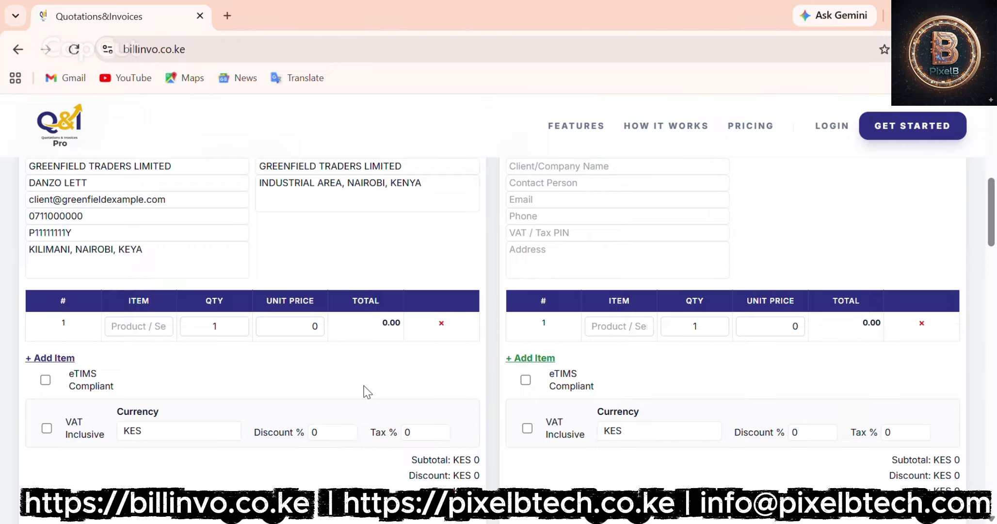
pyautogui.click(141, 320)
pyautogui.write('WE')
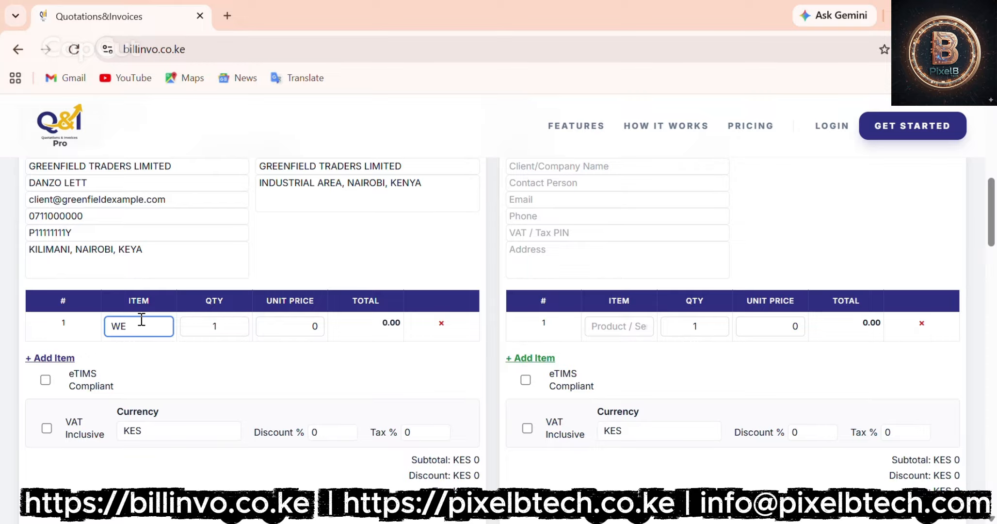
pyautogui.write('BSITE DESIG')
pyautogui.write('N')
pyautogui.write(' &')
pyautogui.write(' DEVE')
pyautogui.write('LOPMENT')
pyautogui.click(230, 321)
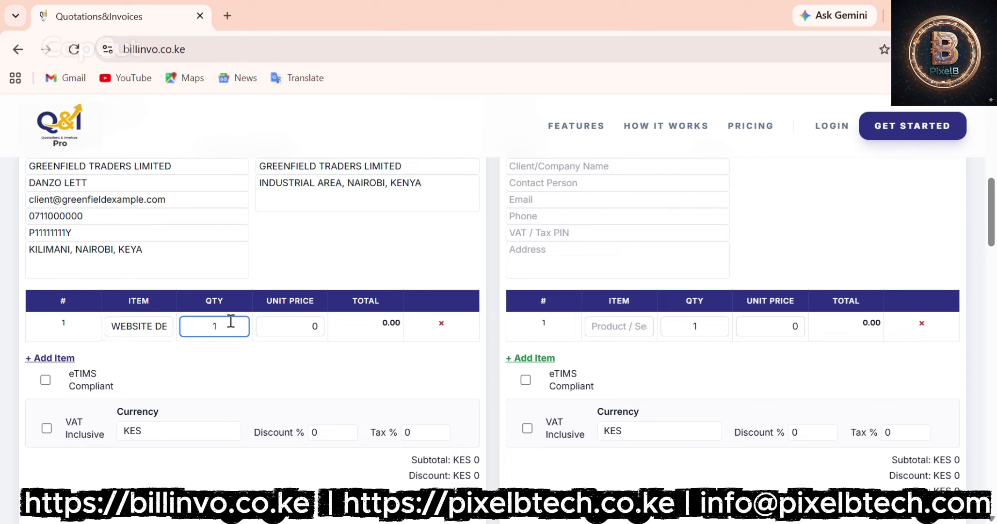
pyautogui.click(322, 327)
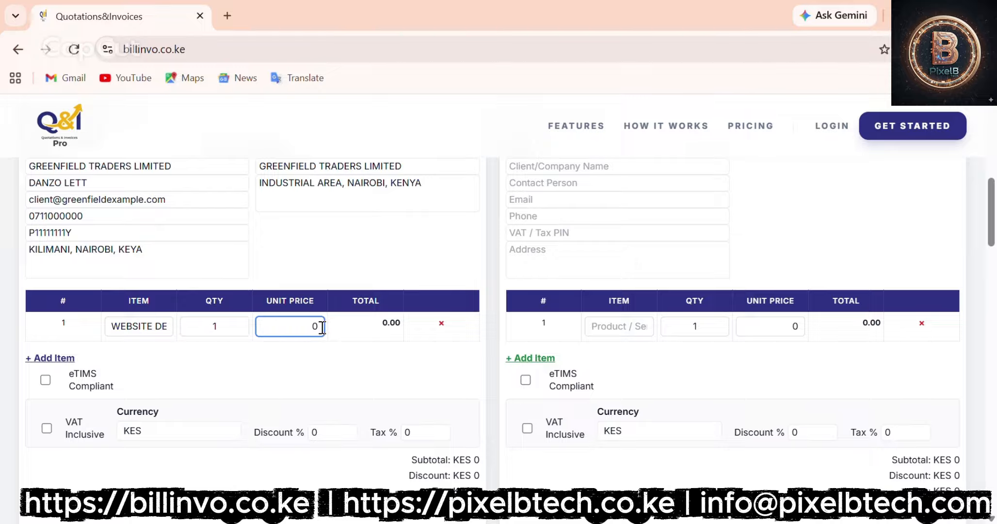
pyautogui.write('85')
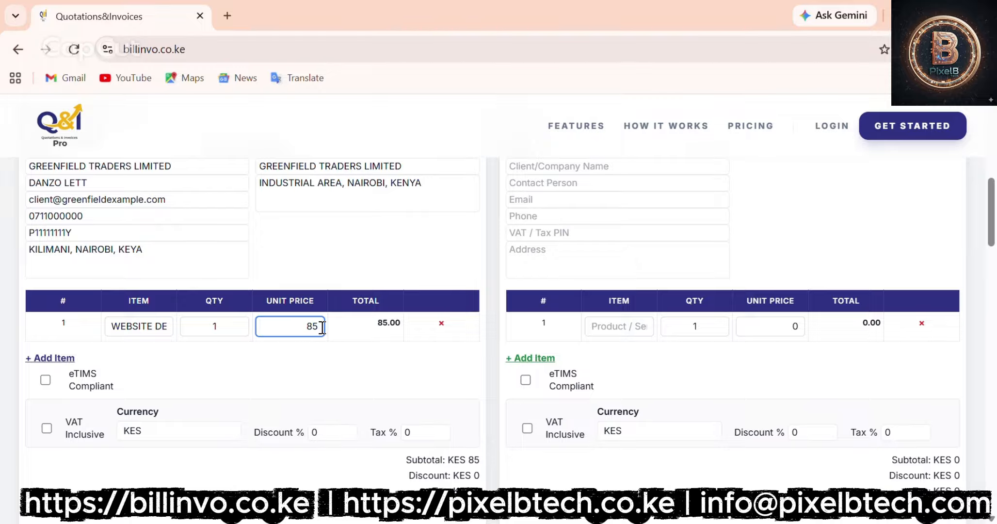
pyautogui.write('000')
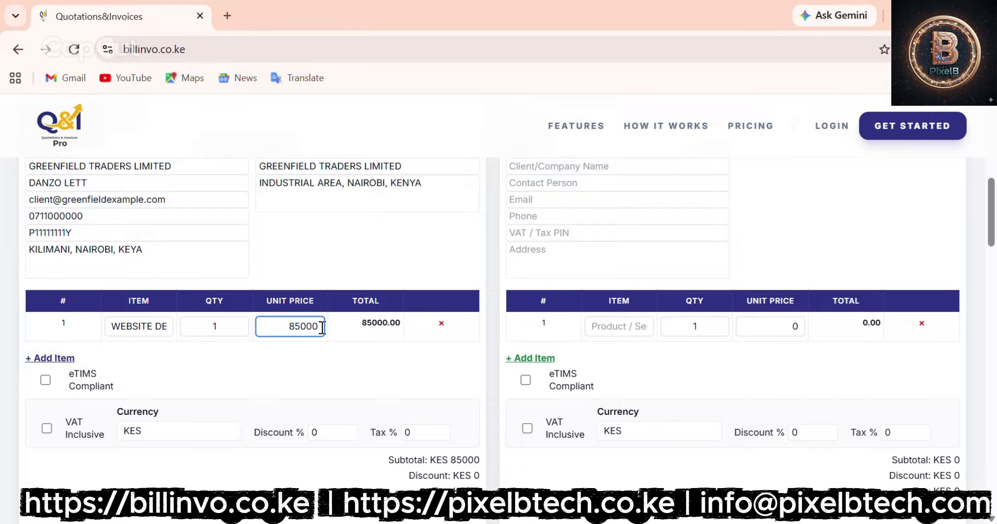
# Step: Add another item row to the quotation and remove the empty fourth row
pyautogui.click(51, 357)
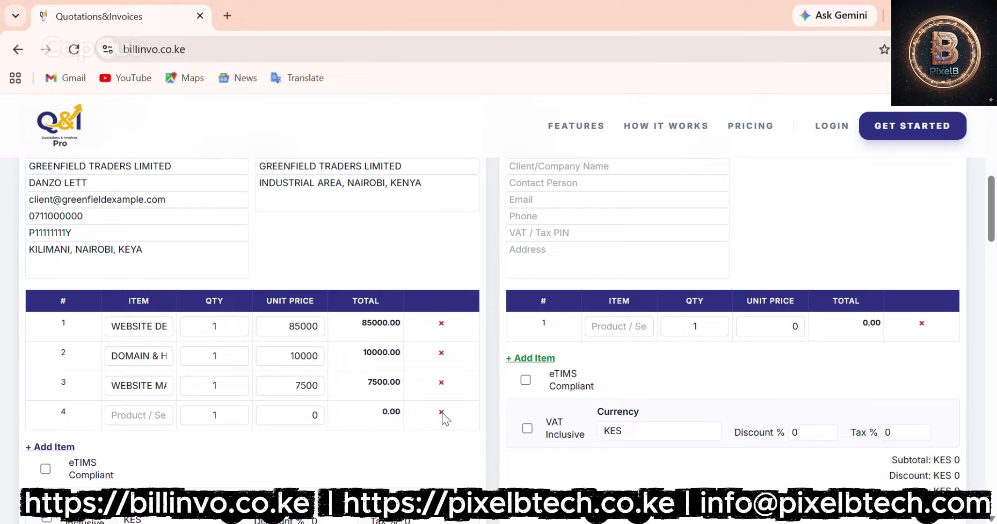
pyautogui.click(441, 415)
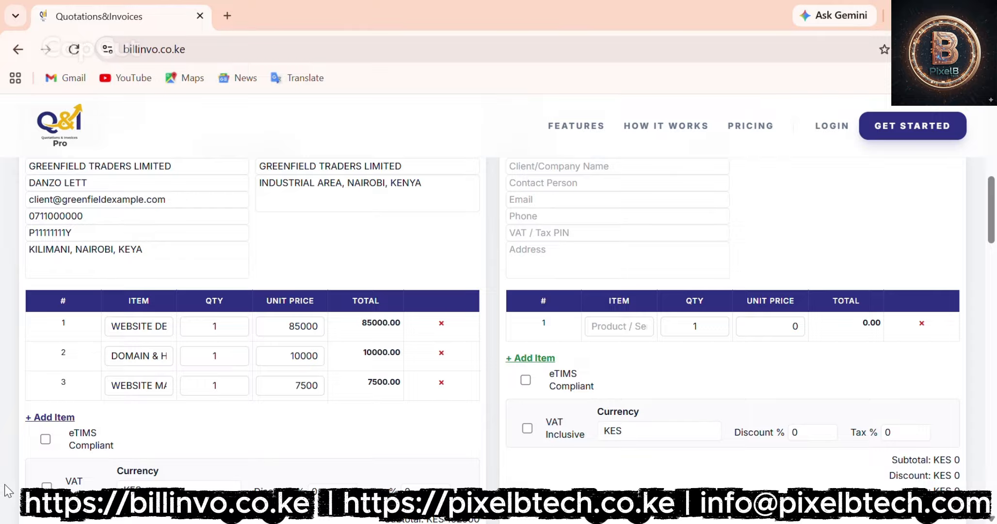
# Step: Clear the quotation's currency and choose KES from the available currencies
pyautogui.scroll(-2, 8, 490)
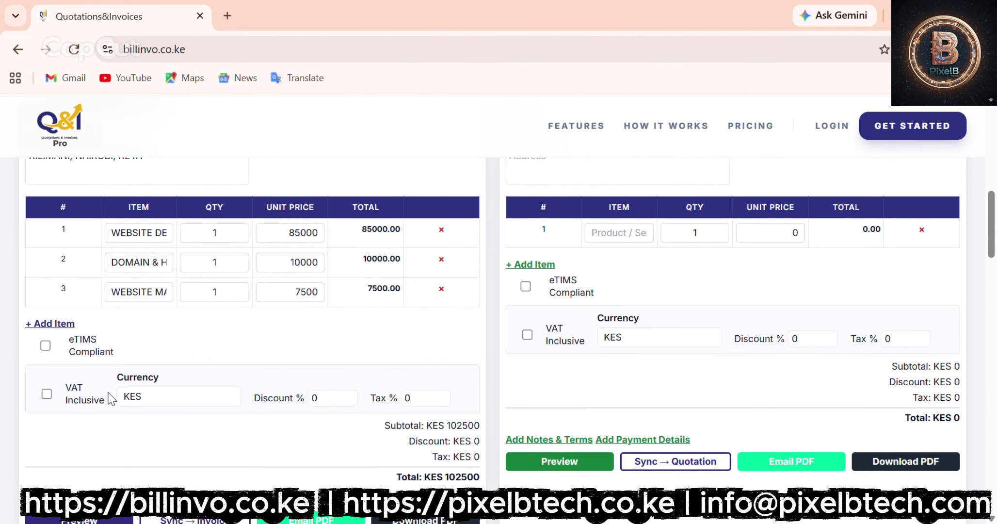
pyautogui.scroll(-2, 110, 449)
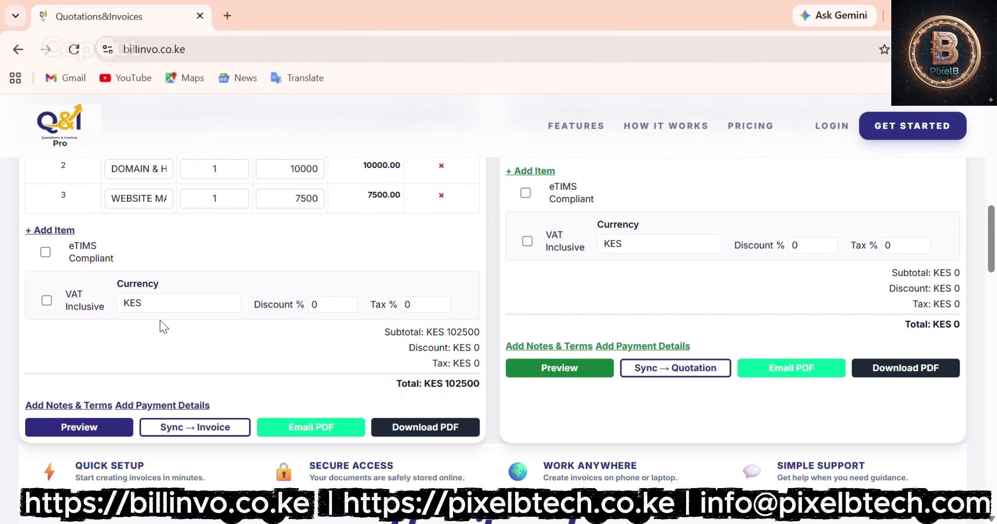
pyautogui.click(169, 298)
pyautogui.press('BackSpace')
pyautogui.press('BackSpace')
pyautogui.press('BackSpace')
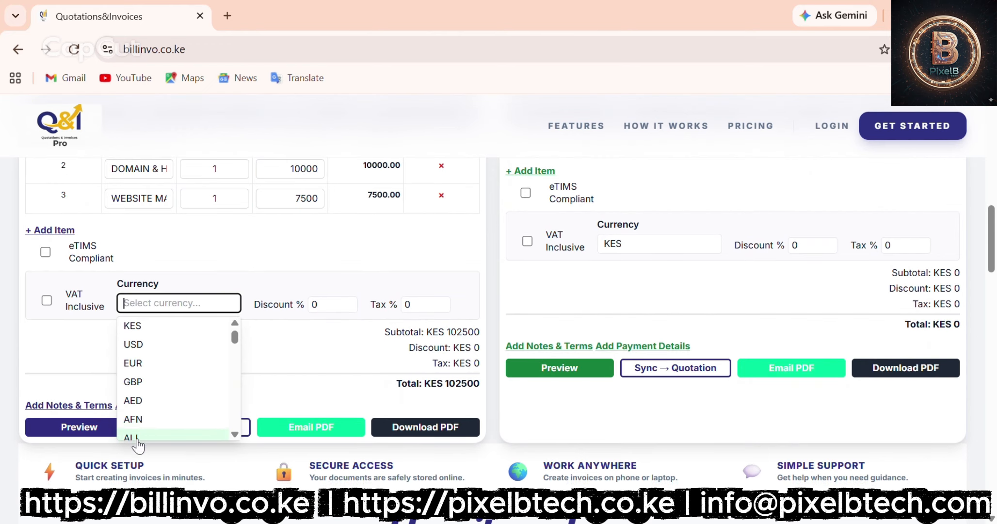
pyautogui.click(142, 334)
# Step: Set the quotation's discount to 1%
pyautogui.click(325, 305)
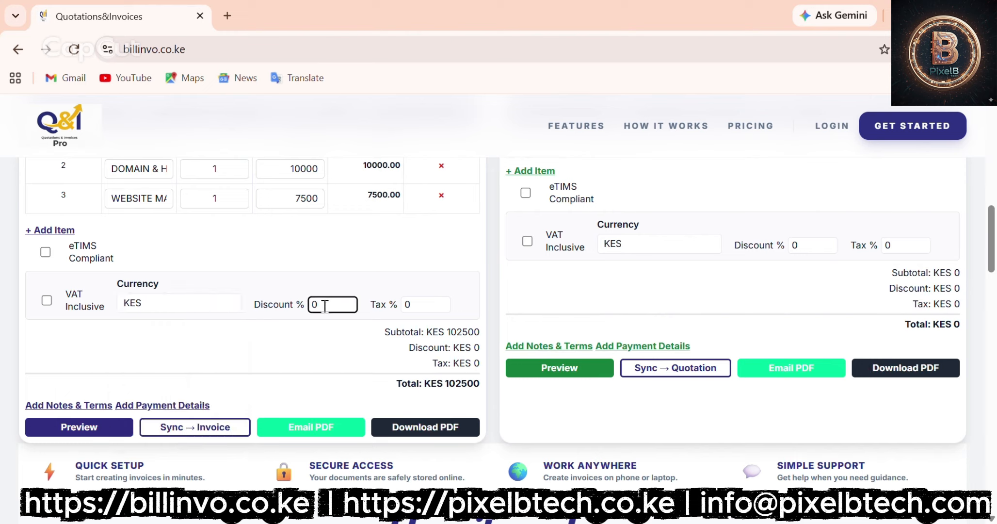
pyautogui.press('BackSpace')
pyautogui.write('1')
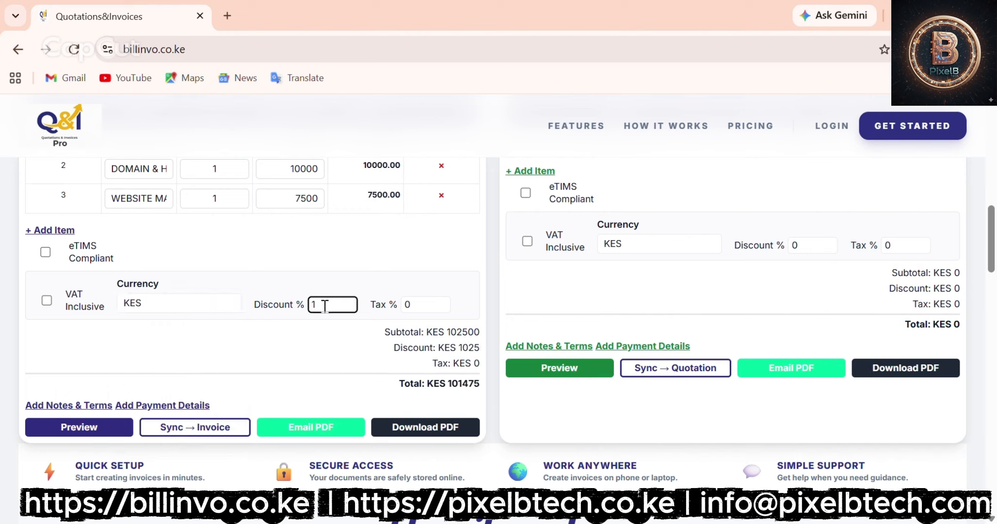
# Step: Set the quotation's tax to 16% and toggle VAT Inclusive on and back off
pyautogui.click(420, 302)
pyautogui.press('BackSpace')
pyautogui.write('16')
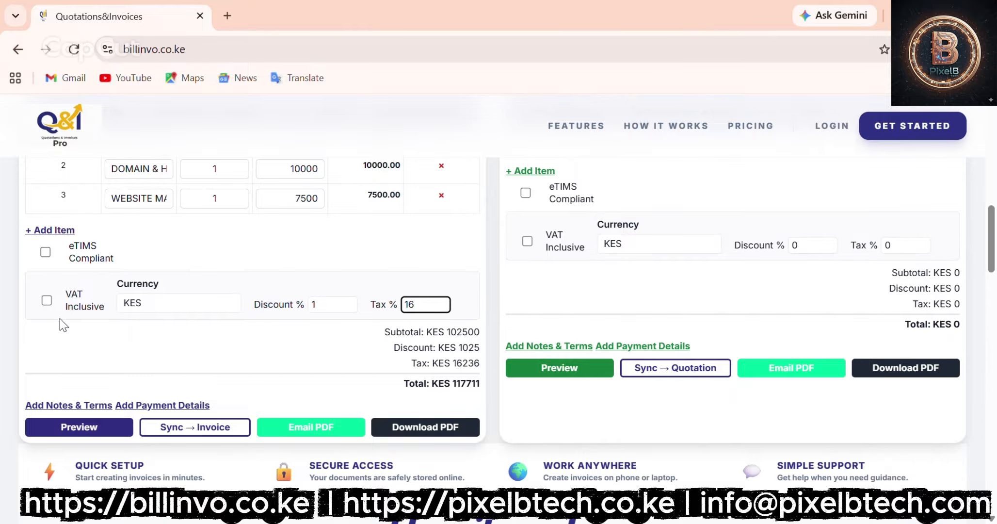
pyautogui.click(47, 301)
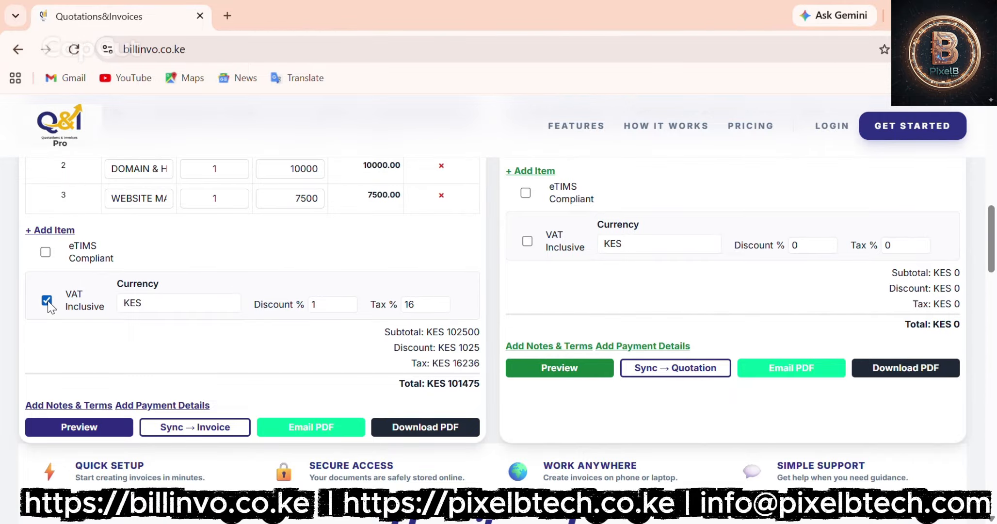
pyautogui.click(47, 301)
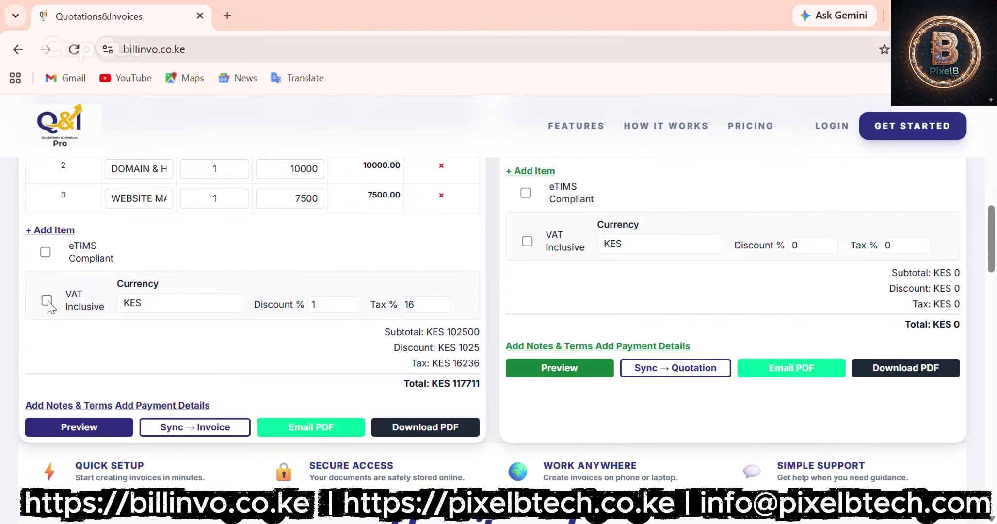
# Step: Add the note "Quotations valid for 14 days from the date of issue" and the terms "Prices are subject to the terms stated in this quotation"
pyautogui.scroll(-1, 47, 304)
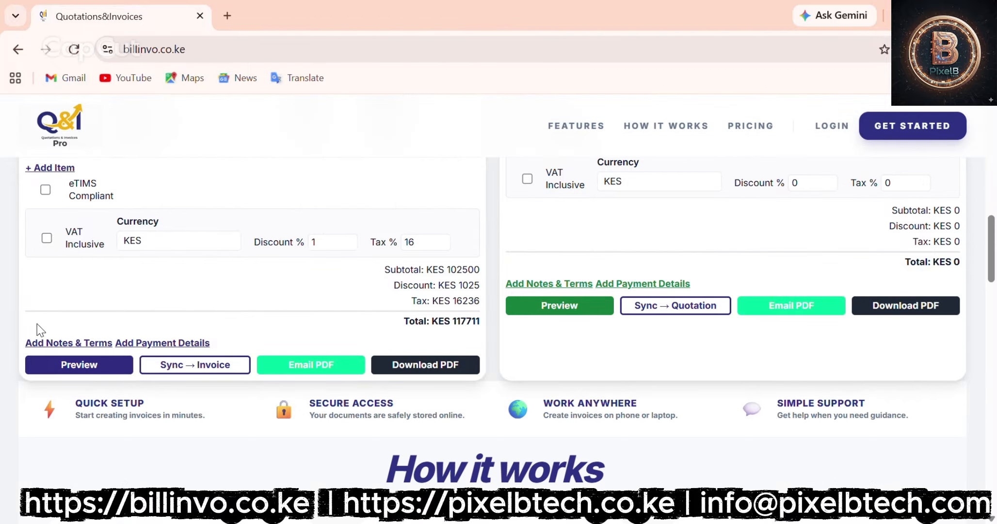
pyautogui.click(97, 343)
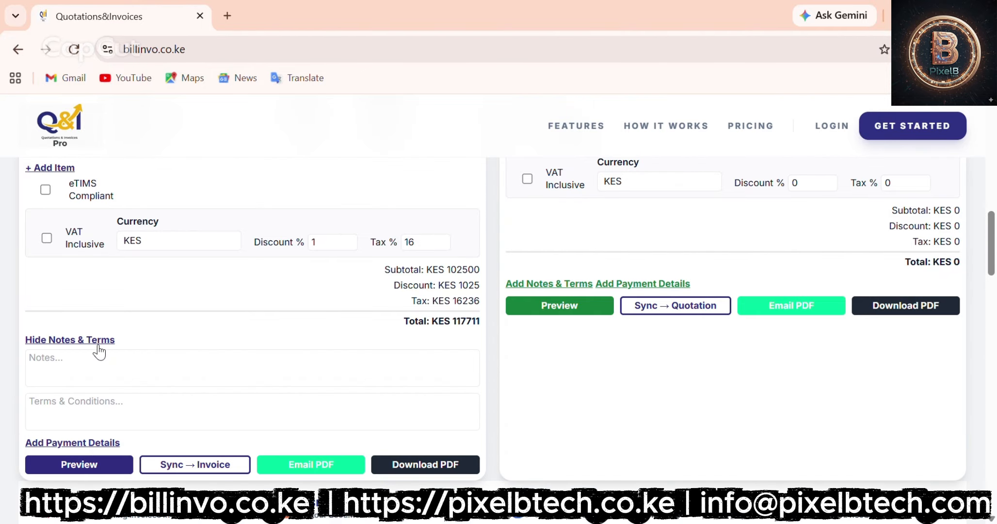
pyautogui.click(63, 370)
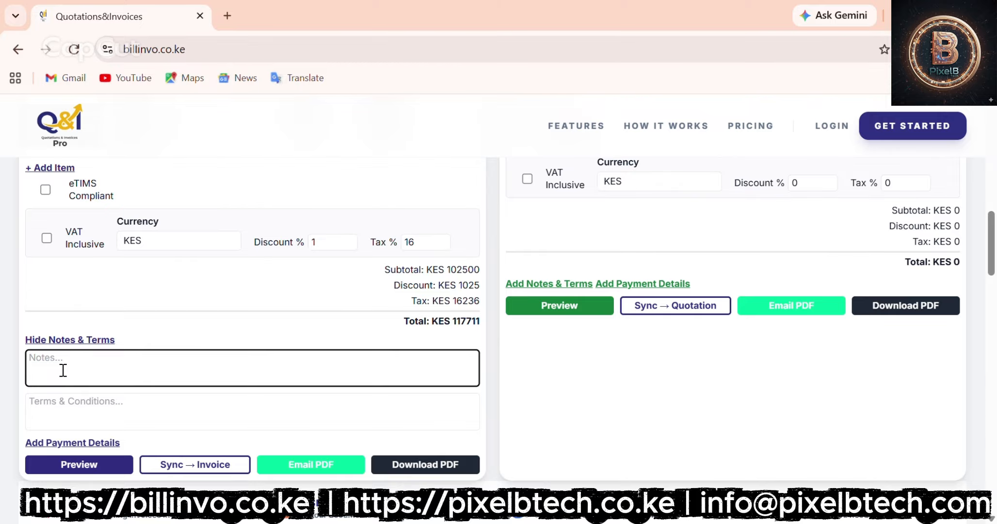
pyautogui.write('Q')
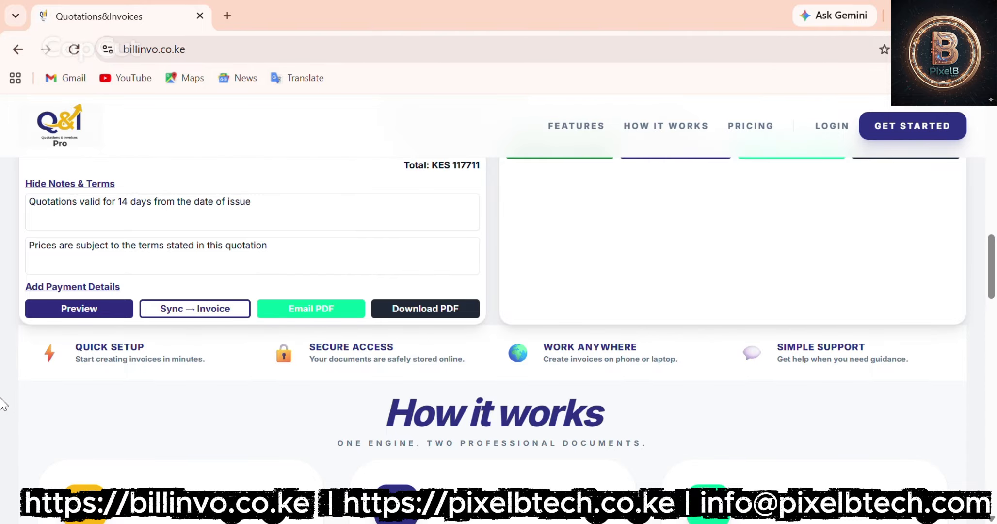
# Step: Add payment details to the quotation using Bank Transfer and fill in the bank name, account number and SWIFT/IBAN
pyautogui.click(76, 290)
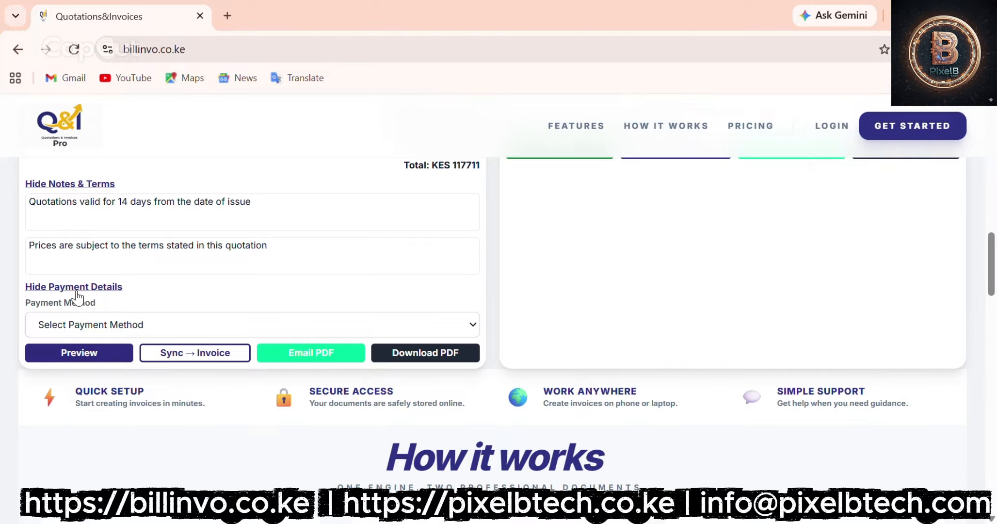
pyautogui.click(70, 330)
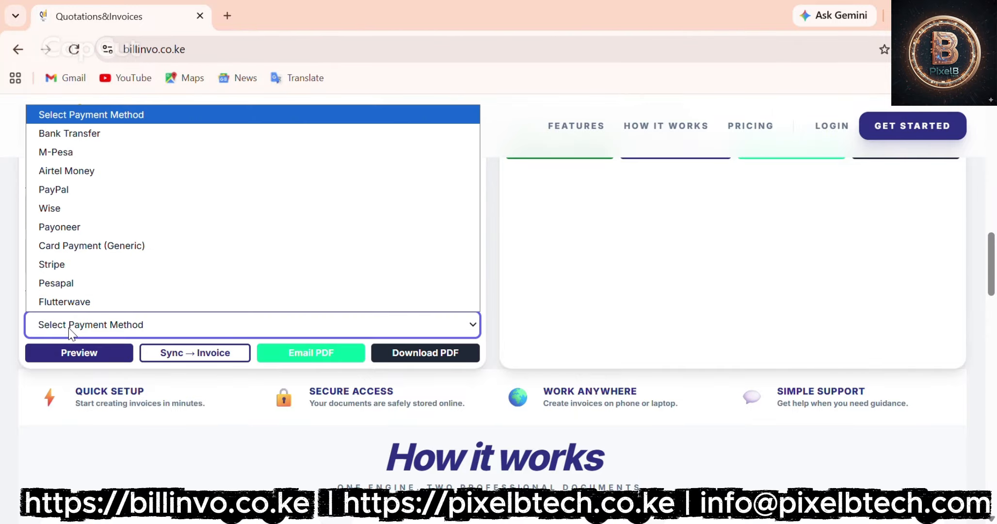
pyautogui.click(68, 135)
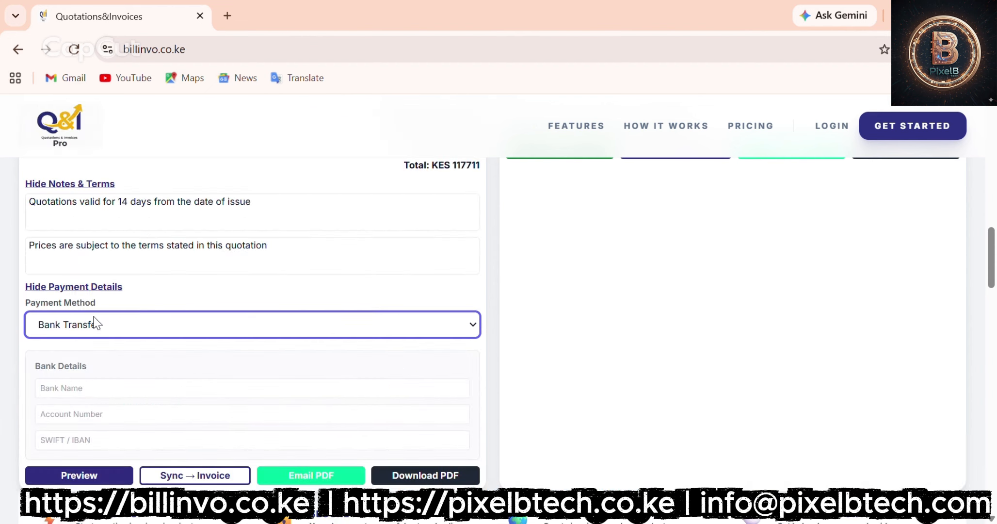
pyautogui.click(63, 389)
pyautogui.write('jc')
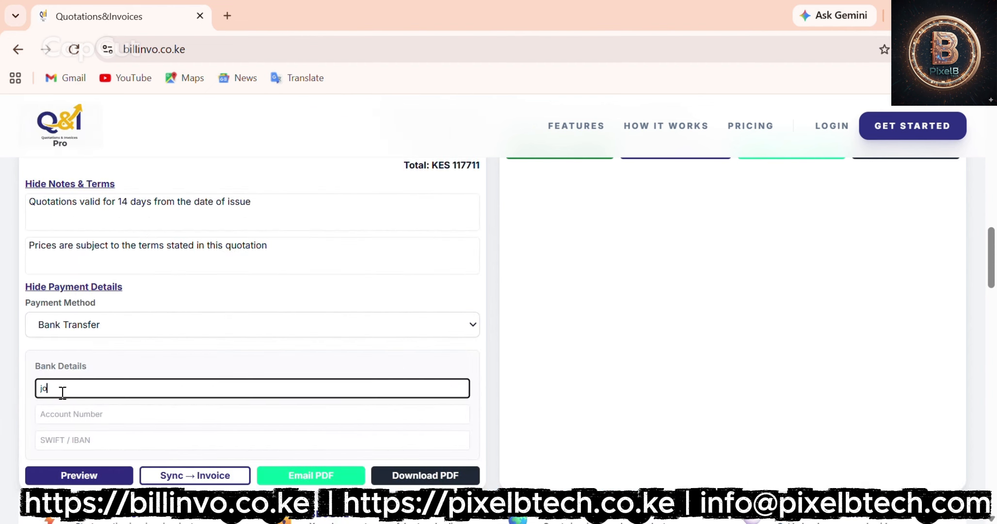
pyautogui.press('BackSpace')
pyautogui.press('BackSpace')
pyautogui.write('JOHN DOE')
pyautogui.press('Tab')
pyautogui.write('XXXXXXXXXXX')
pyautogui.press('Tab')
pyautogui.write('XXX')
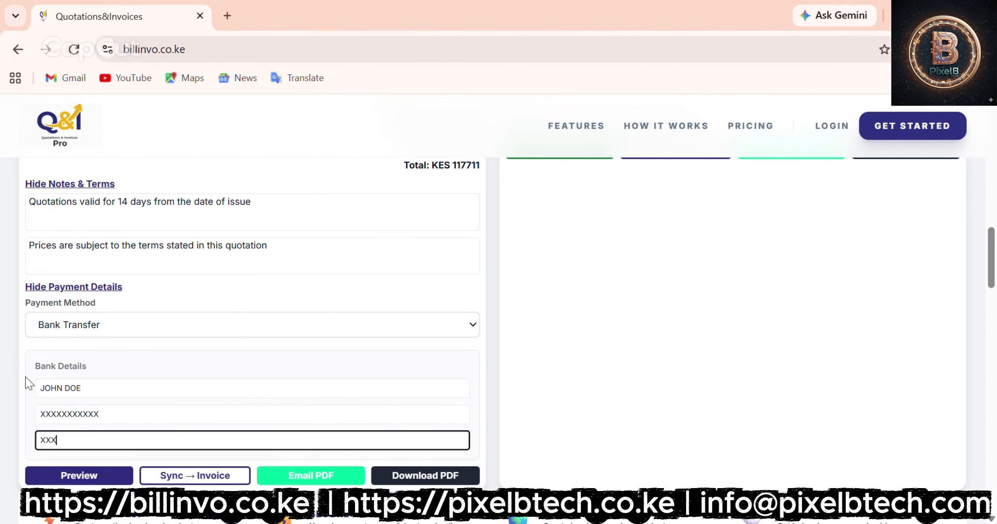
# Step: Preview the completed quotation, close the preview and request its PDF download
pyautogui.click(87, 482)
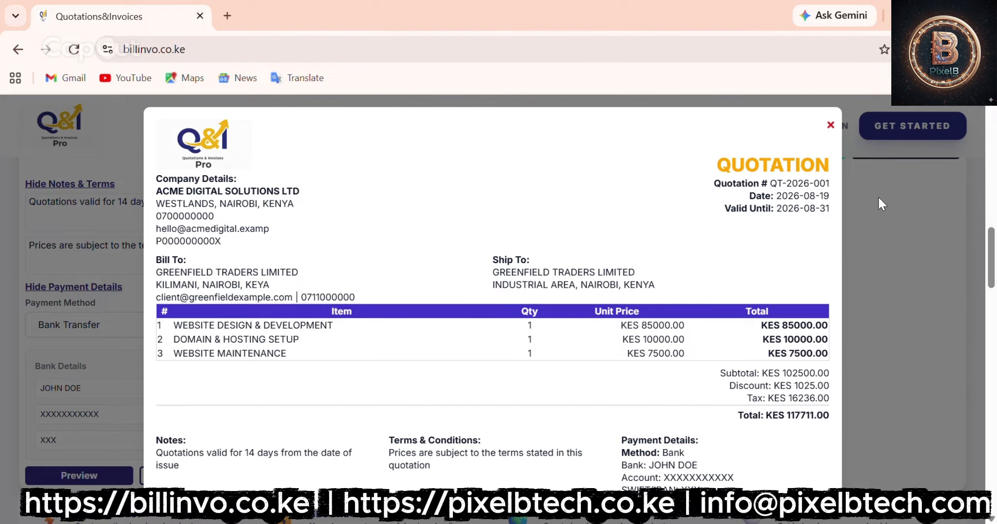
pyautogui.click(830, 127)
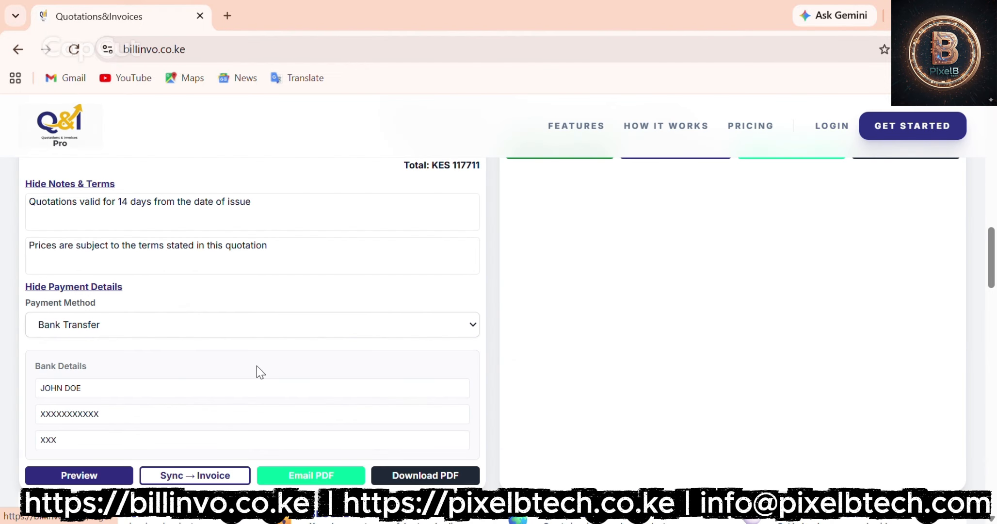
pyautogui.click(433, 478)
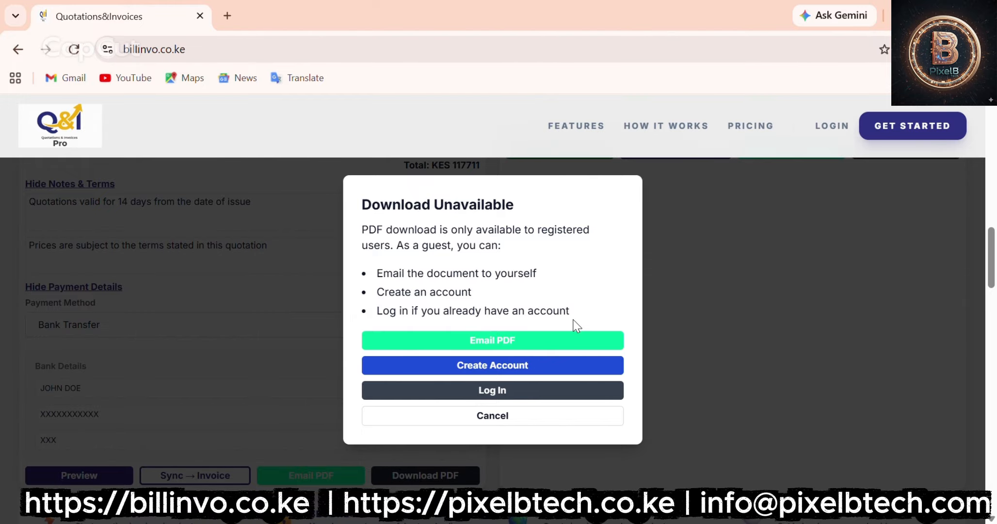
# Step: Choose emailing the quotation PDF instead of downloading it, enter the recipient's email and request the verification code
pyautogui.click(498, 347)
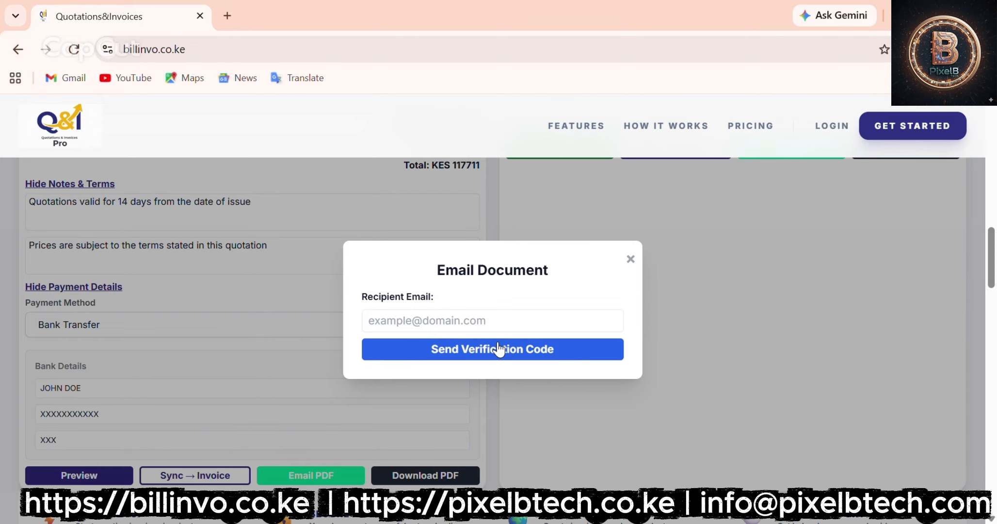
pyautogui.click(412, 320)
pyautogui.write('G')
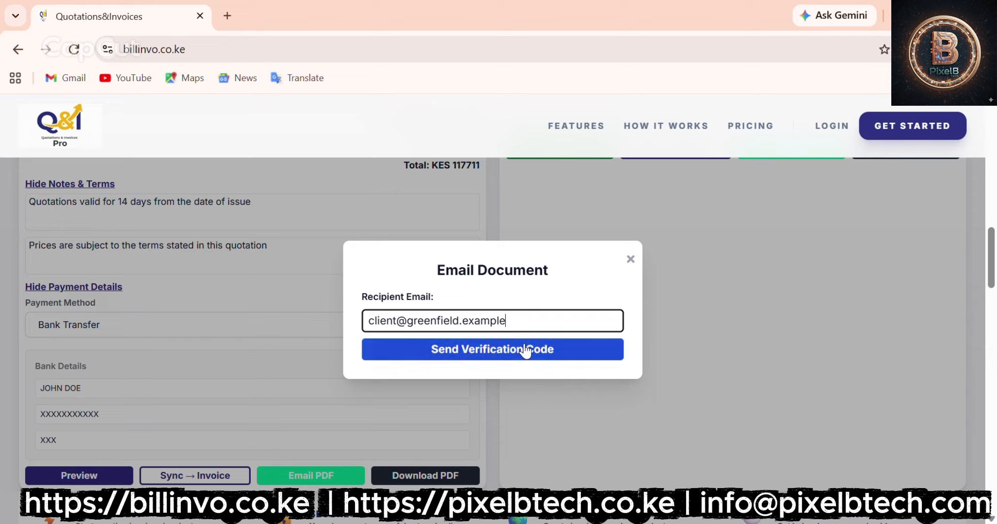
pyautogui.click(528, 355)
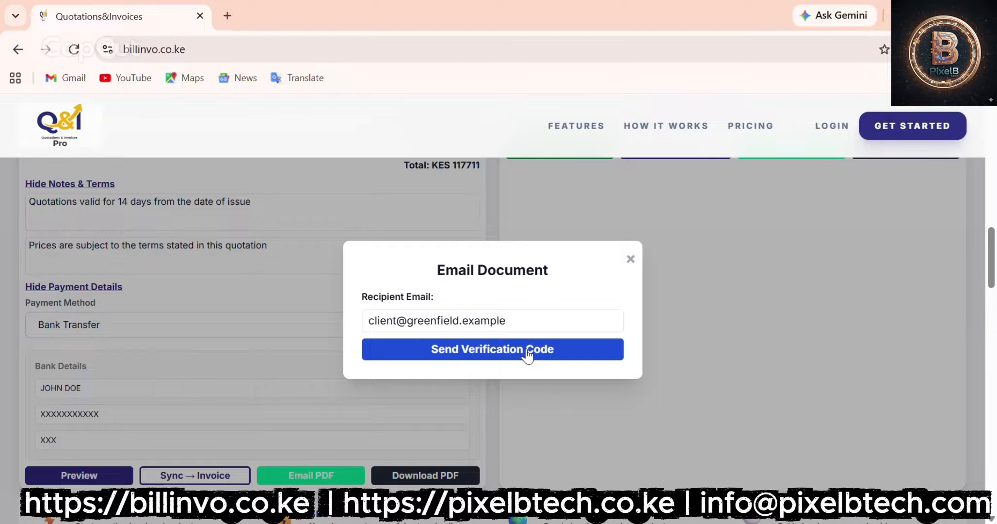
pyautogui.click(498, 327)
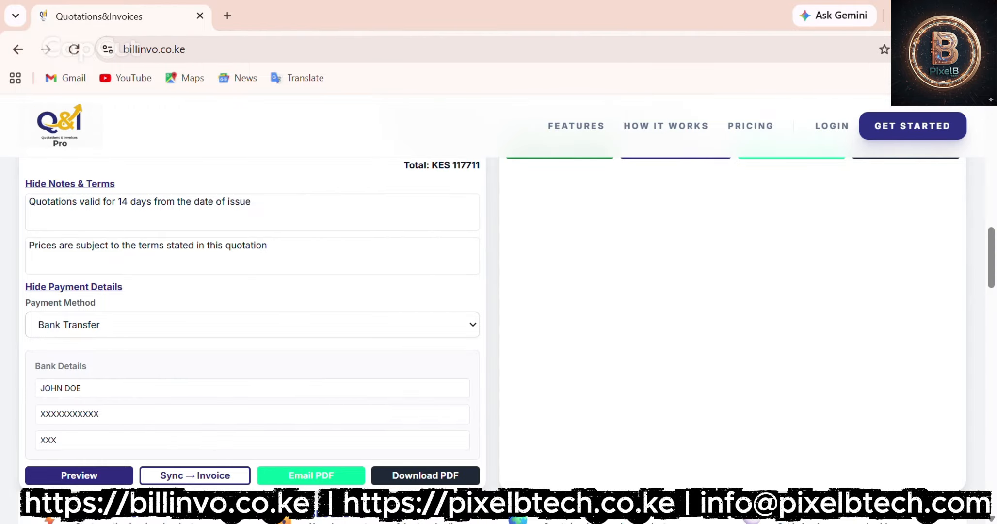
# Step: Open the downloaded QT-2026-001 (1).pdf, review the whole quotation and close the file
pyautogui.click(922, 49)
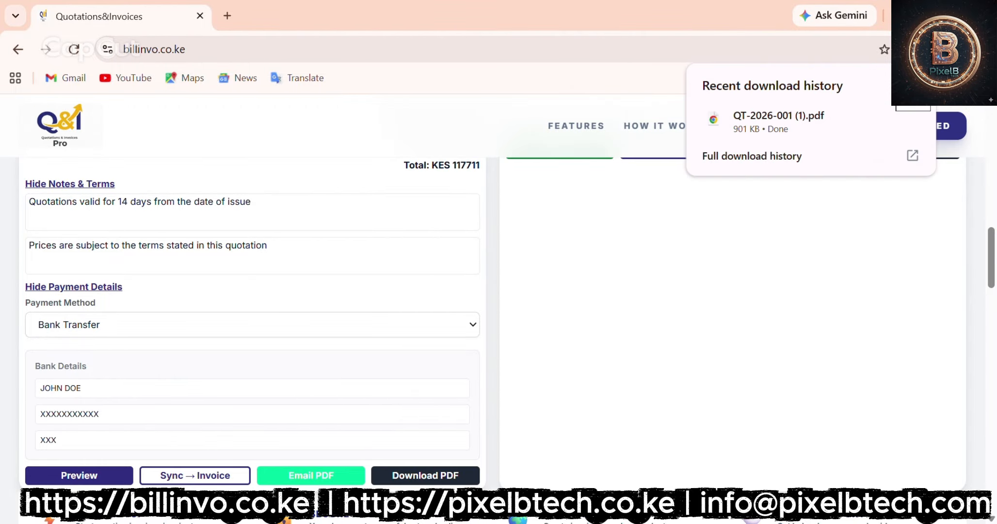
pyautogui.click(771, 127)
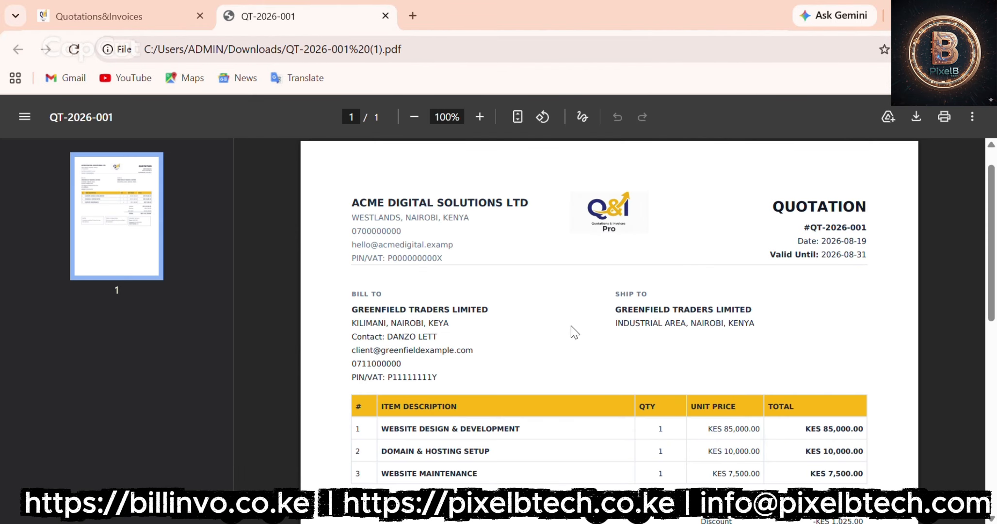
pyautogui.scroll(-5, 570, 326)
pyautogui.scroll(-3, 571, 326)
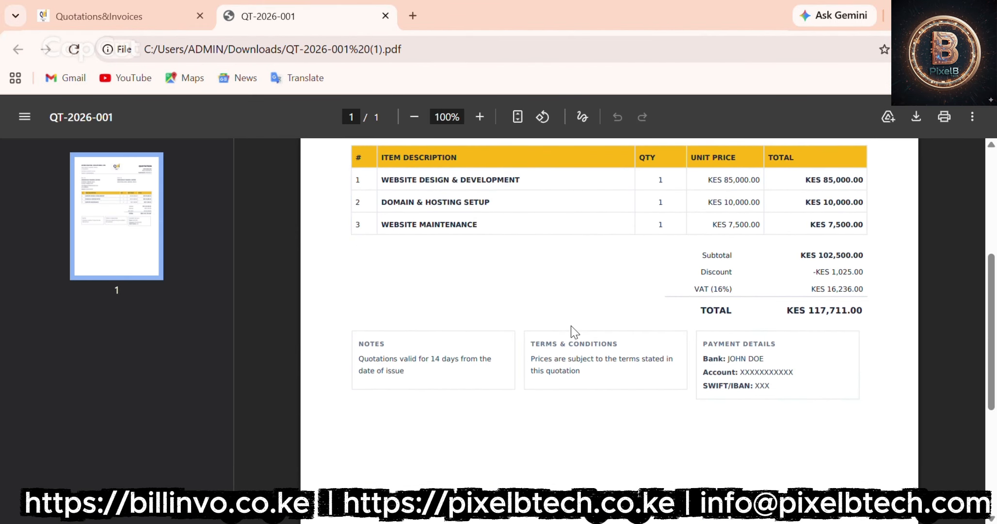
pyautogui.scroll(5, 570, 325)
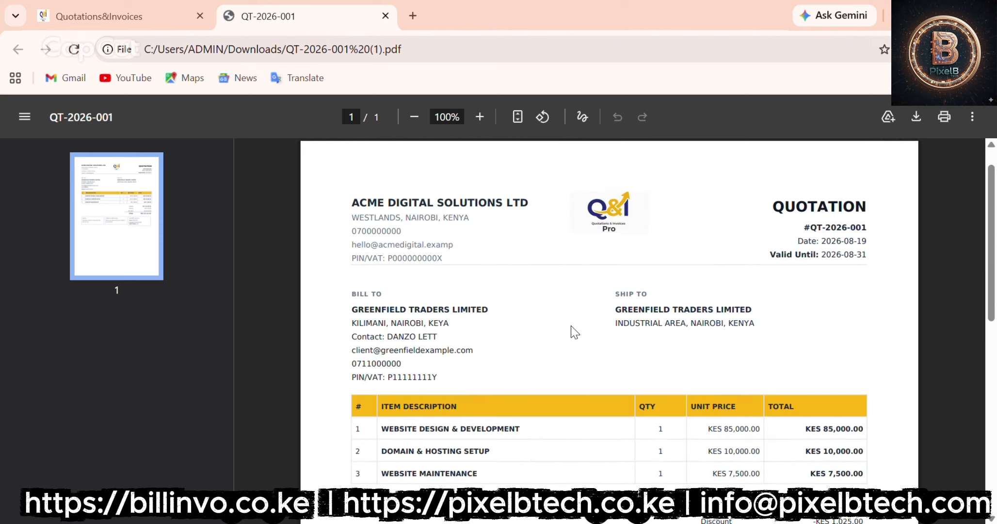
pyautogui.scroll(-6, 571, 326)
pyautogui.scroll(6, 570, 325)
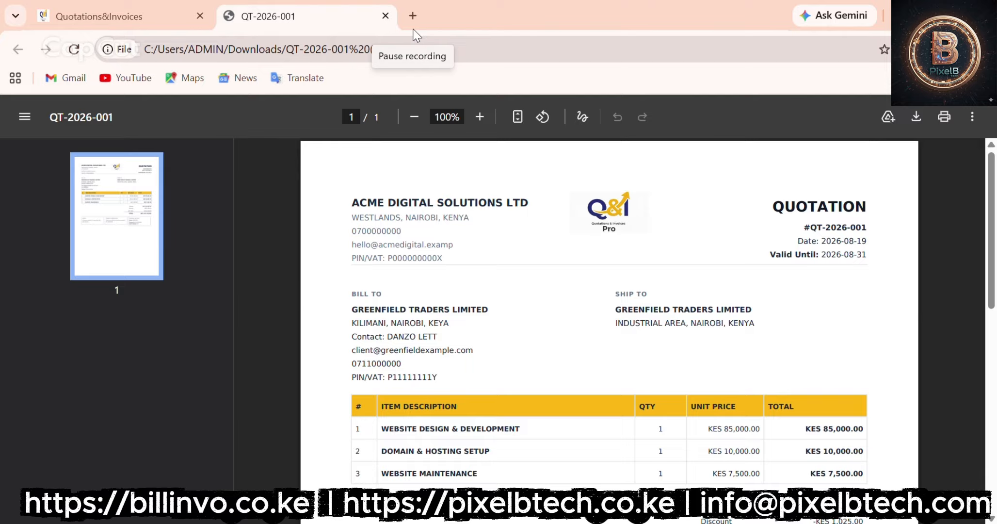
pyautogui.hotkey('ctrl', 'w')
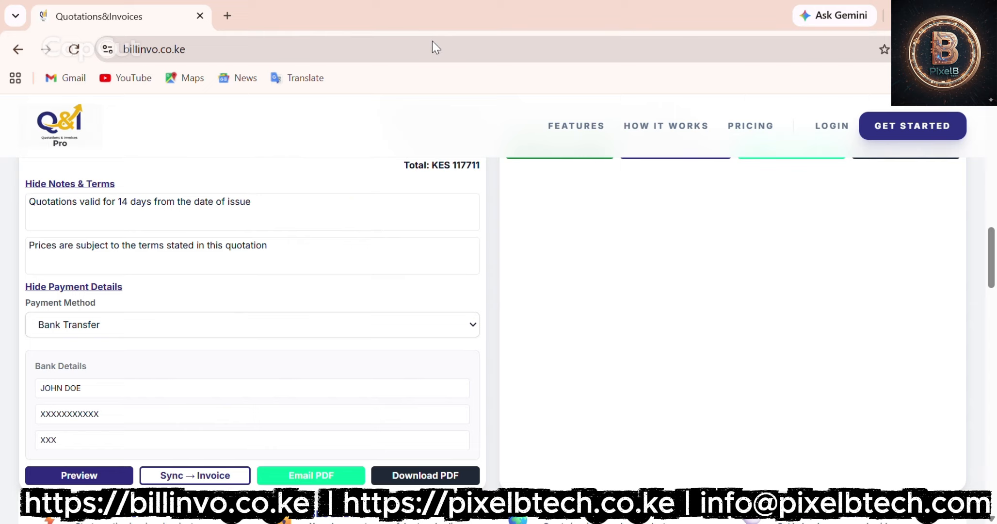
# Step: Sync the quotation's details to the invoice form and acknowledge the message
pyautogui.click(190, 477)
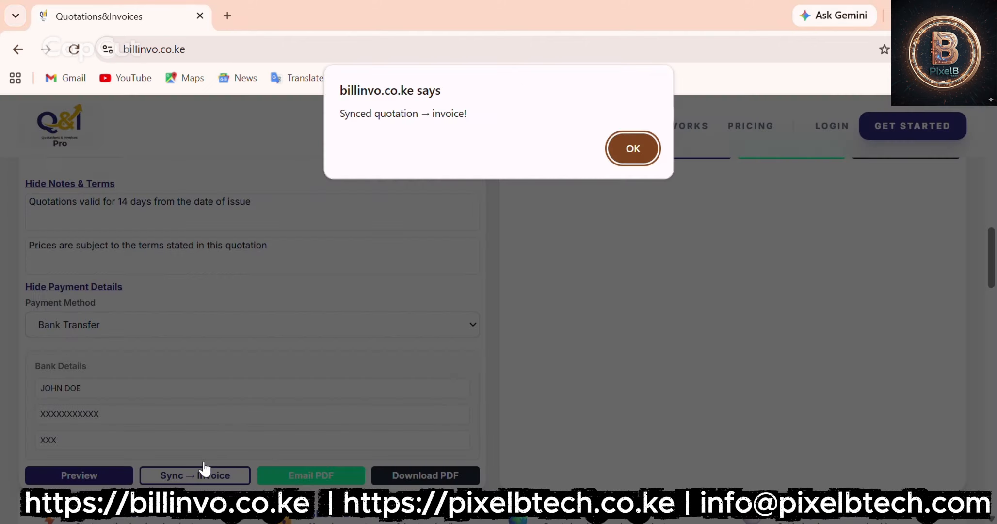
pyautogui.click(628, 148)
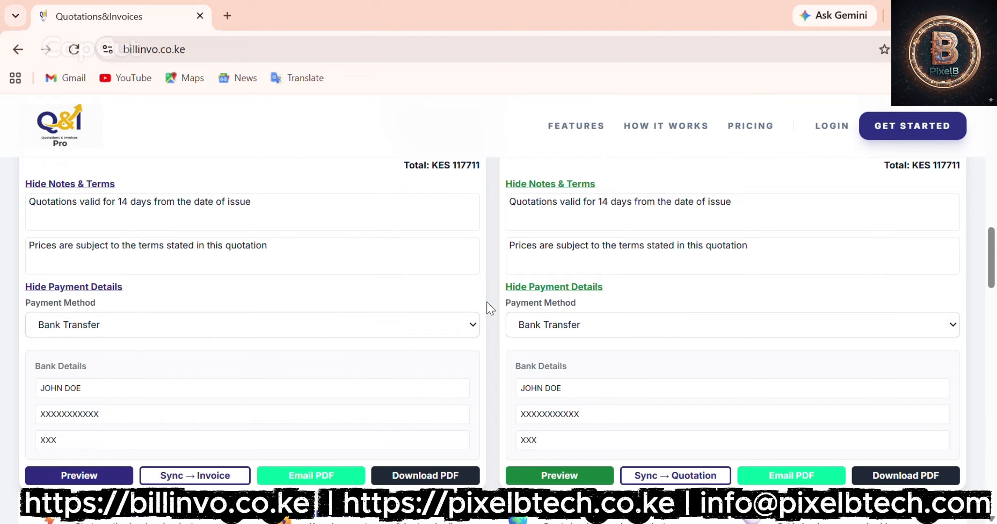
# Step: Compare the invoice's line items, totals, company, client and delivery details with those of the quotation
pyautogui.scroll(7, 489, 308)
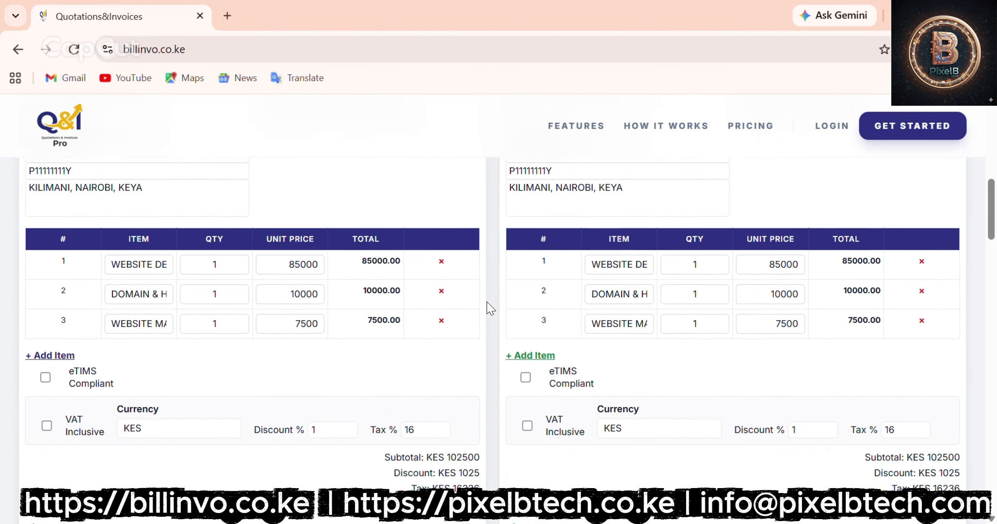
pyautogui.scroll(7, 490, 308)
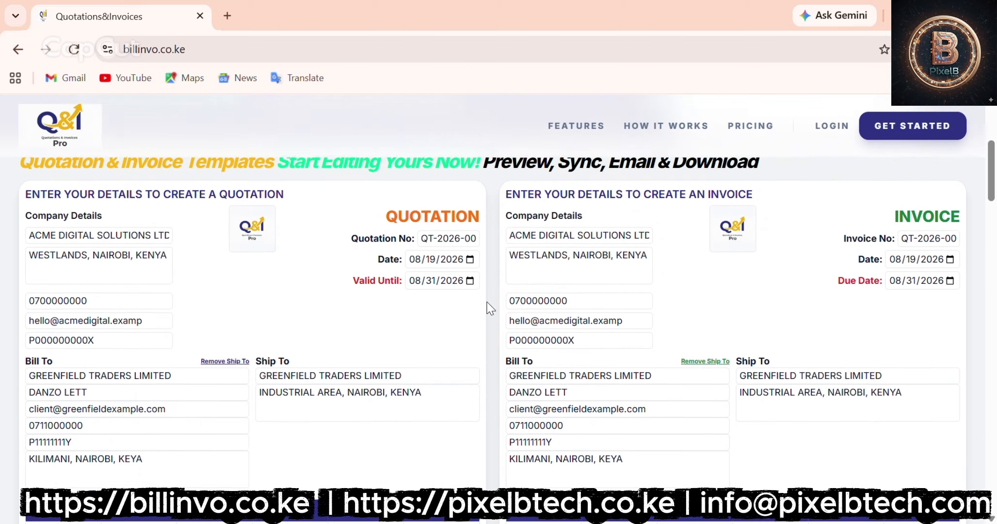
pyautogui.scroll(2, 490, 308)
pyautogui.scroll(-2, 490, 308)
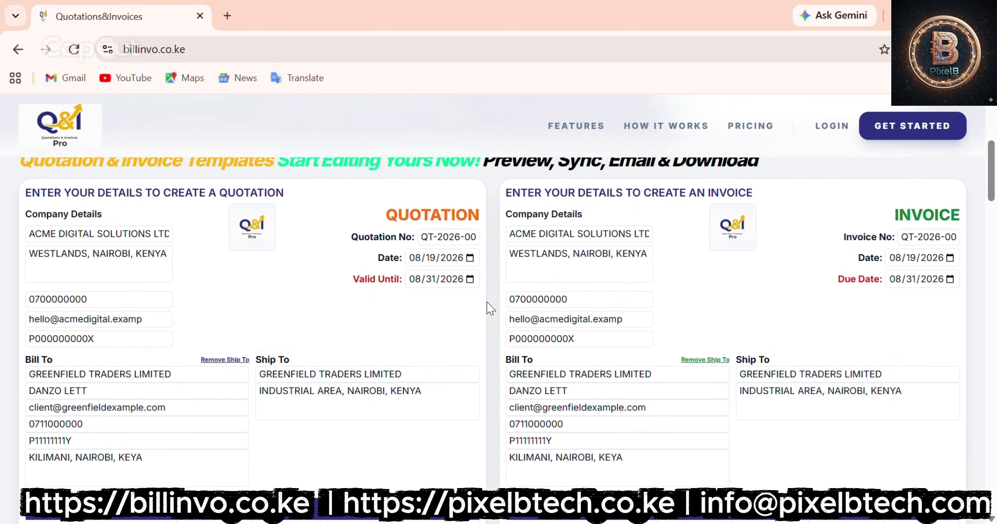
pyautogui.scroll(-1, 490, 308)
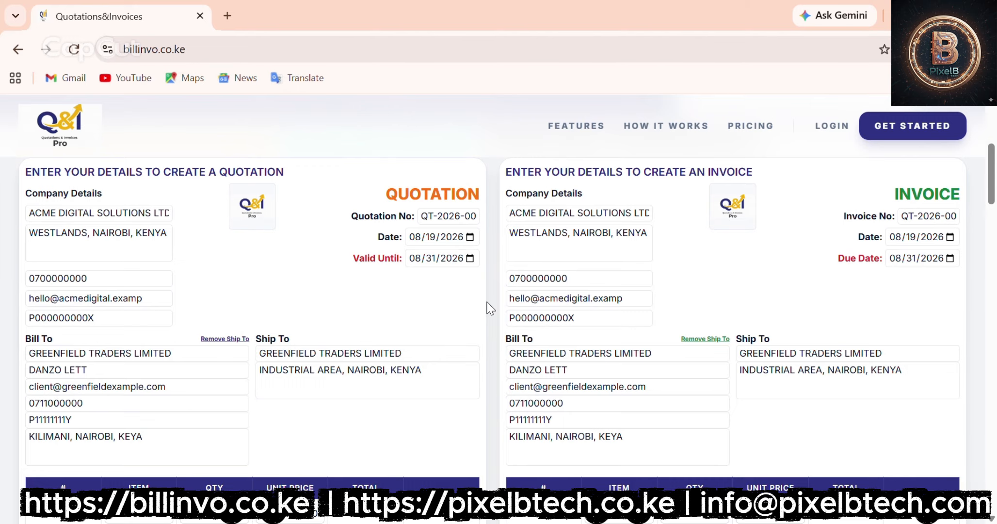
pyautogui.scroll(1, 489, 308)
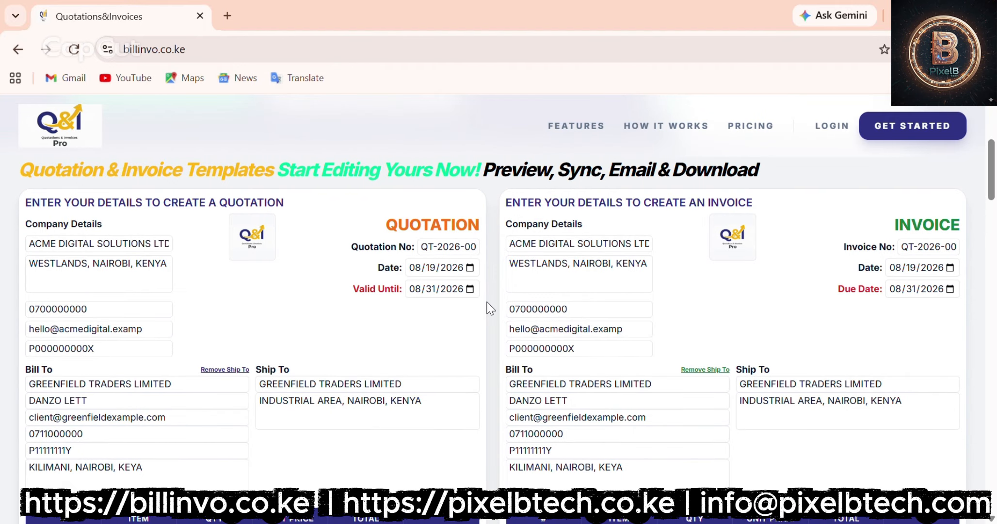
pyautogui.scroll(-1, 489, 308)
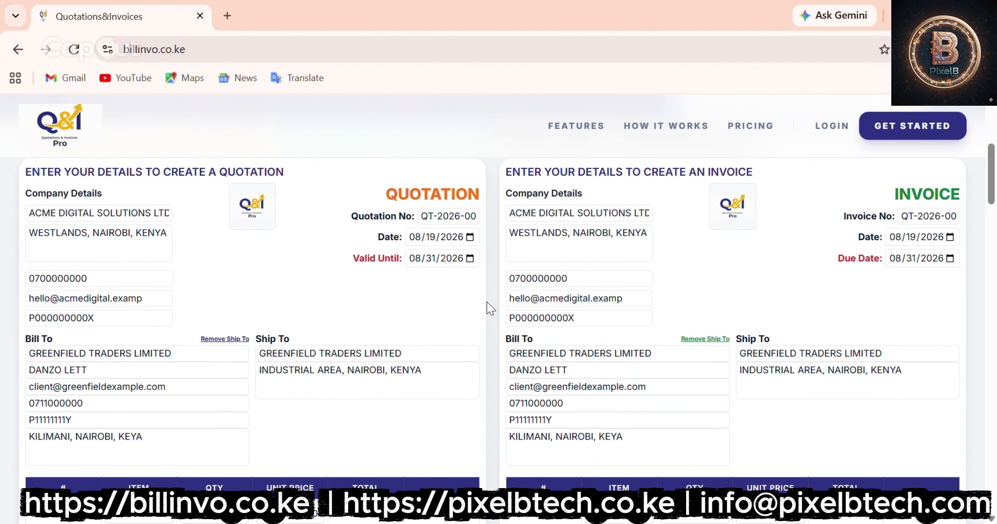
pyautogui.scroll(1, 490, 308)
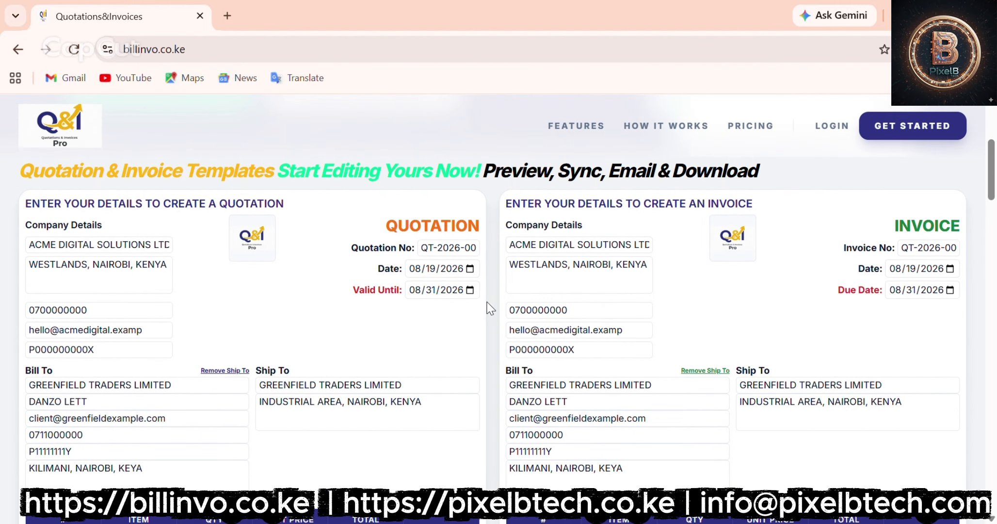
pyautogui.scroll(1, 490, 308)
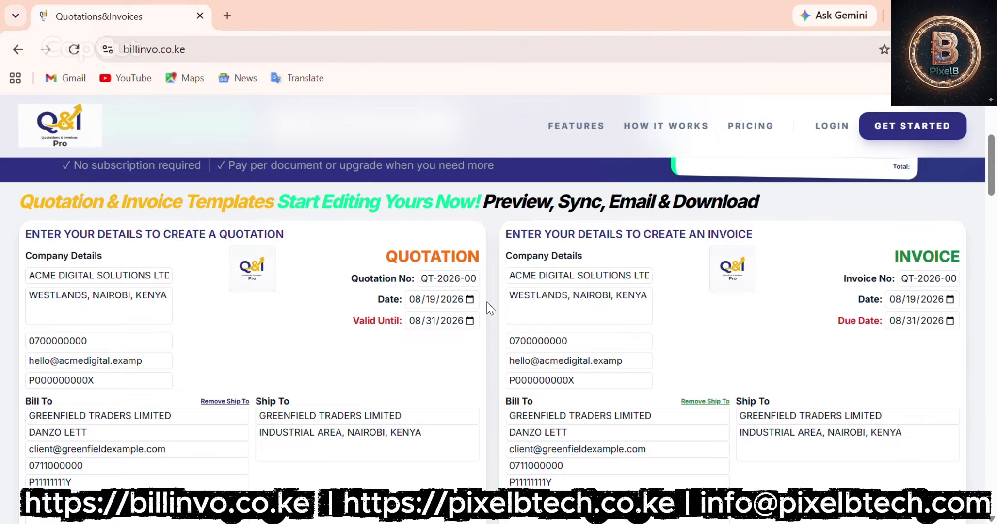
# Step: Renumber the invoice IN-2026-001 and set its date to 08/24/2026 and its due date to 09/07/2026
pyautogui.scroll(-1, 490, 308)
pyautogui.scroll(1, 490, 308)
pyautogui.click(909, 280)
pyautogui.write('1')
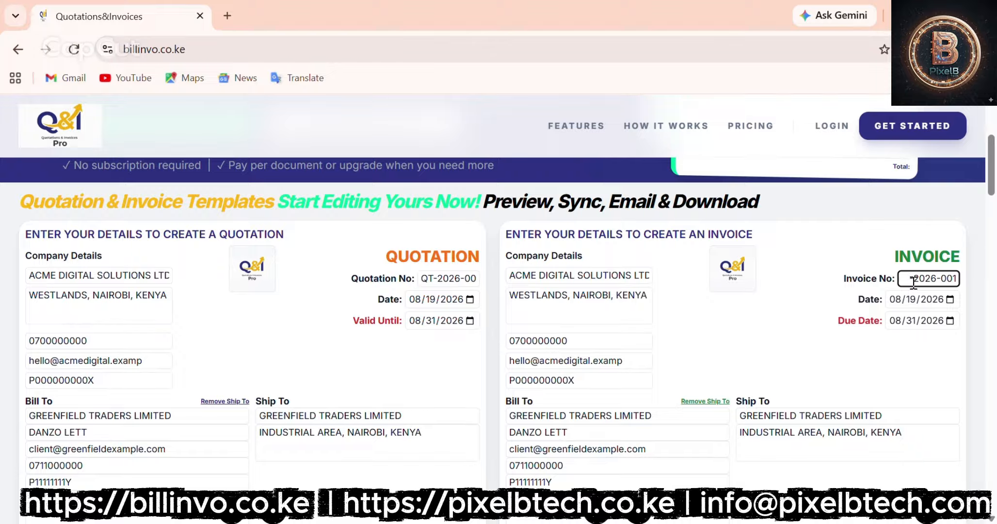
pyautogui.press('BackSpace')
pyautogui.press('BackSpace')
pyautogui.write('IN')
pyautogui.click(948, 301)
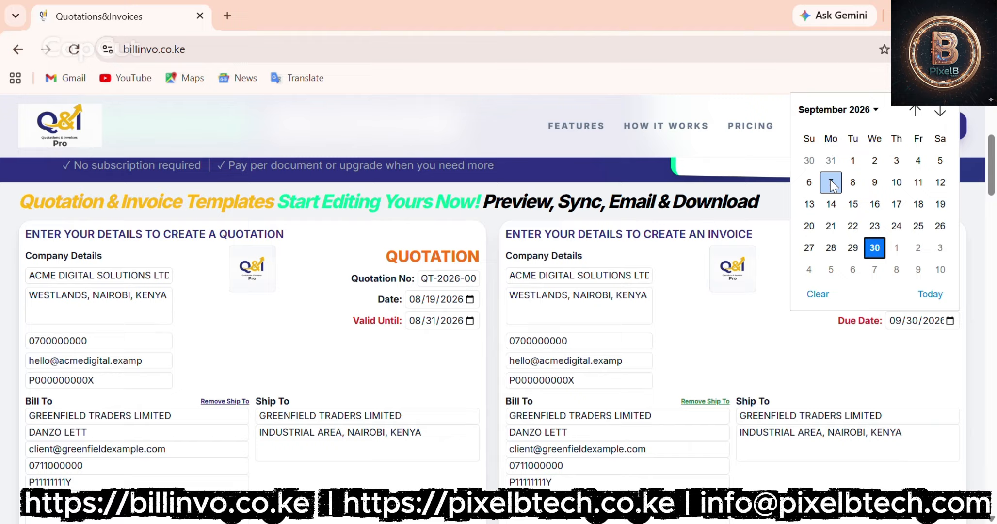
pyautogui.click(832, 184)
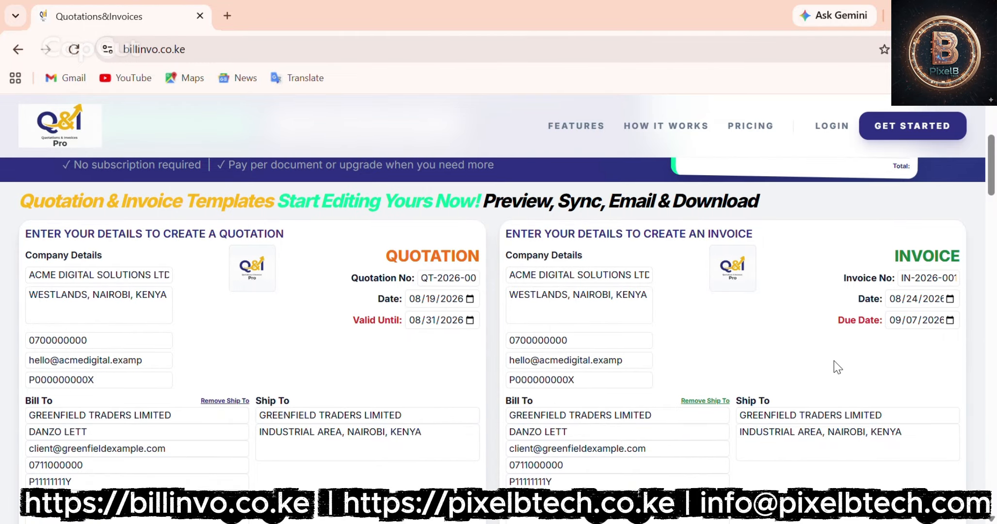
# Step: Clear the entire terms and conditions text from the invoice form
pyautogui.scroll(-2, 834, 364)
pyautogui.scroll(-10, 835, 365)
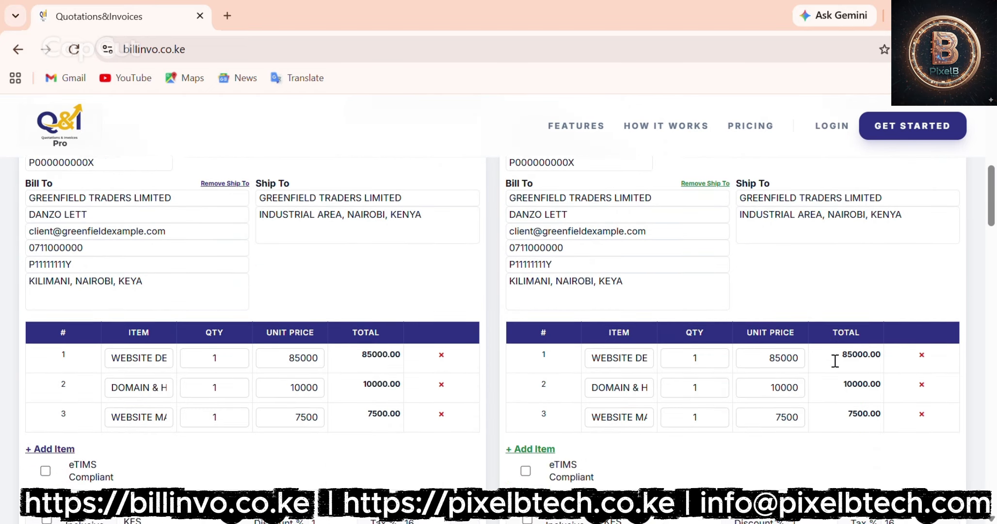
pyautogui.click(757, 251)
pyautogui.press('BackSpace')
pyautogui.press('BackSpace')
pyautogui.press('BackSpace')
pyautogui.press('BackSpace')
pyautogui.press('BackSpace')
pyautogui.press('BackSpace')
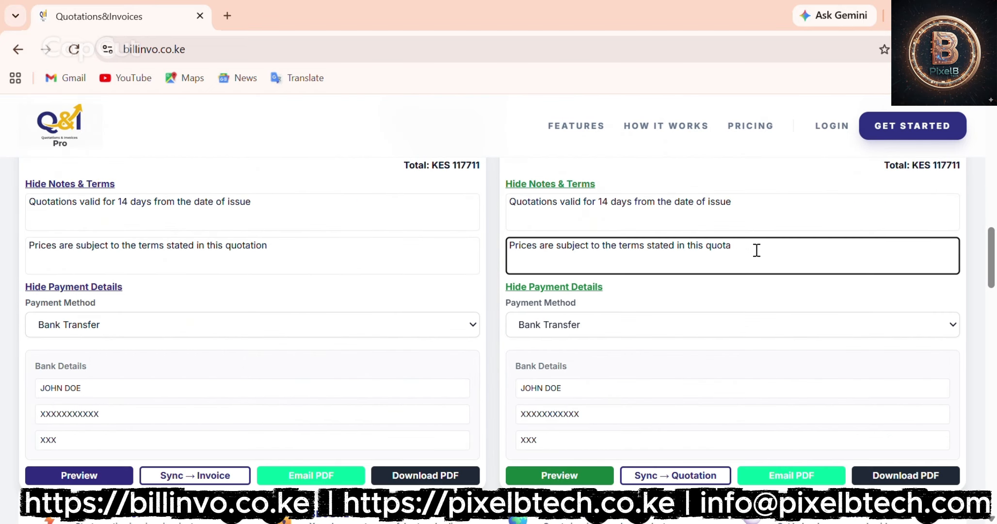
pyautogui.press('BackSpace')
pyautogui.press('BackSpace')
pyautogui.press('BackSpace')
pyautogui.press('BackSpace')
pyautogui.press('BackSpace')
pyautogui.press('BackSpace')
pyautogui.press('BackSpace')
pyautogui.press('BackSpace')
pyautogui.press('BackSpace')
pyautogui.press('BackSpace')
pyautogui.press('BackSpace')
pyautogui.press('BackSpace')
pyautogui.press('BackSpace')
pyautogui.press('BackSpace')
pyautogui.press('BackSpace')
pyautogui.press('BackSpace')
pyautogui.press('BackSpace')
pyautogui.press('BackSpace')
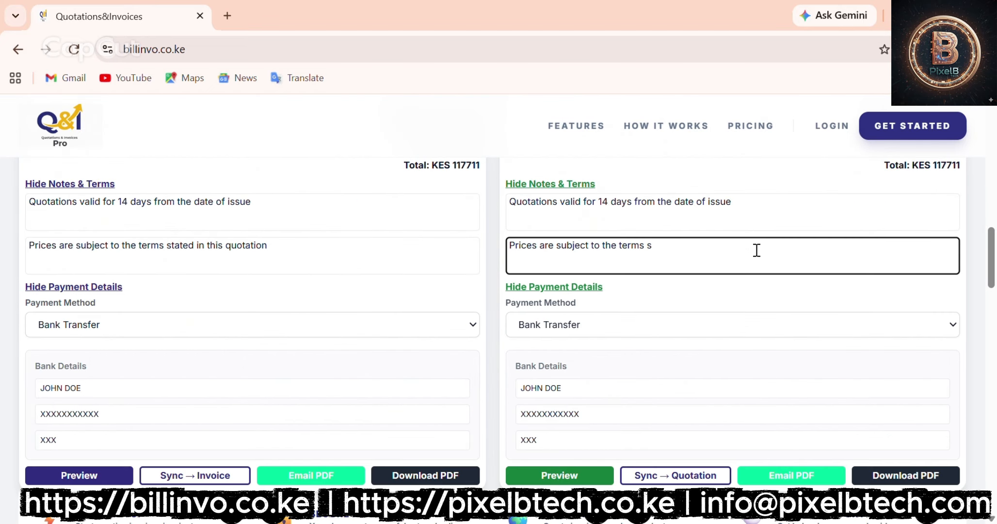
pyautogui.press('BackSpace')
pyautogui.press('BackSpace')
pyautogui.press('BackSpace')
pyautogui.press('BackSpace')
pyautogui.press('BackSpace')
pyautogui.press('BackSpace')
pyautogui.press('BackSpace')
pyautogui.press('BackSpace')
pyautogui.press('BackSpace')
pyautogui.press('BackSpace')
pyautogui.press('BackSpace')
pyautogui.press('BackSpace')
pyautogui.press('BackSpace')
pyautogui.press('BackSpace')
pyautogui.press('BackSpace')
pyautogui.press('BackSpace')
pyautogui.press('BackSpace')
pyautogui.press('BackSpace')
pyautogui.press('BackSpace')
pyautogui.press('BackSpace')
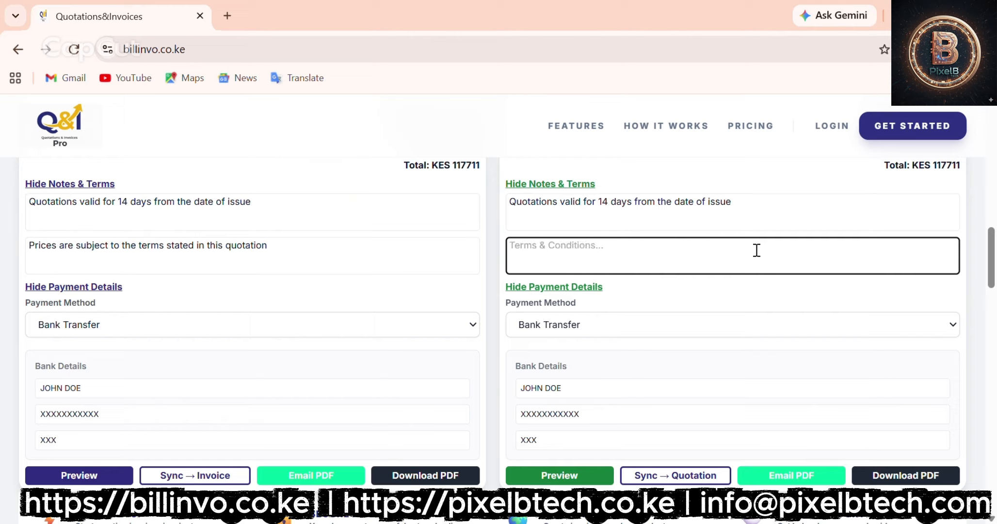
# Step: Reword the invoice's note to "Invoices valid for 14 days from the date of issue"
pyautogui.click(559, 212)
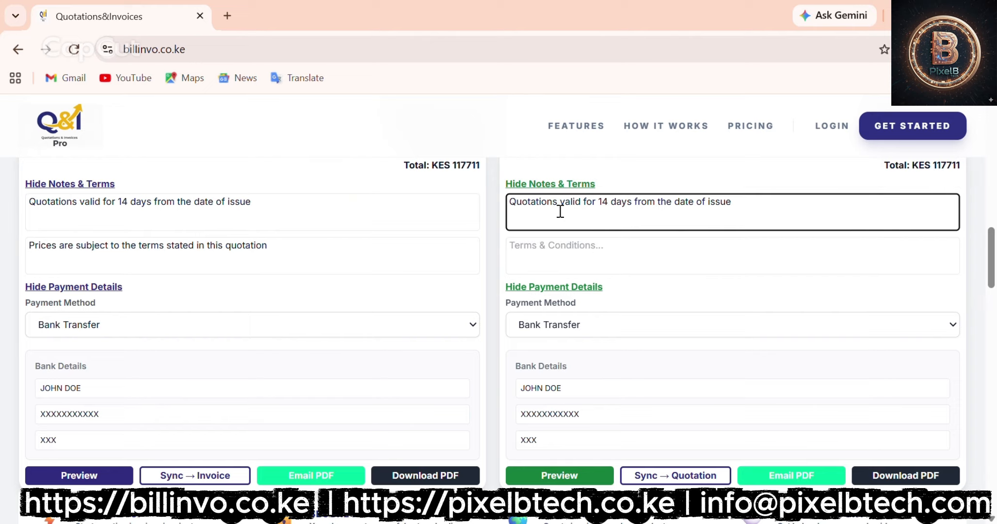
pyautogui.press('BackSpace')
pyautogui.press('BackSpace')
pyautogui.press('BackSpace')
pyautogui.press('BackSpace')
pyautogui.press('BackSpace')
pyautogui.press('BackSpace')
pyautogui.press('BackSpace')
pyautogui.press('BackSpace')
pyautogui.press('BackSpace')
pyautogui.press('BackSpace')
pyautogui.press('BackSpace')
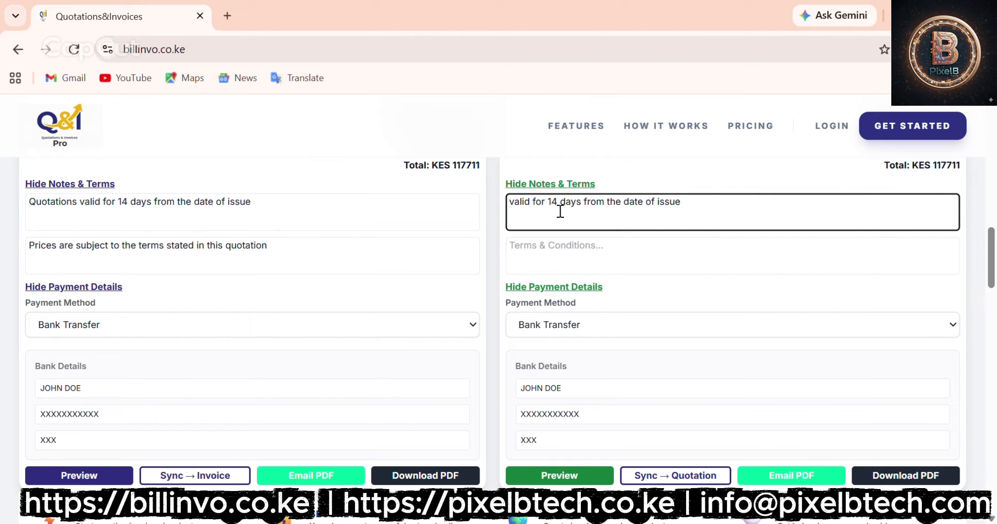
pyautogui.write('I')
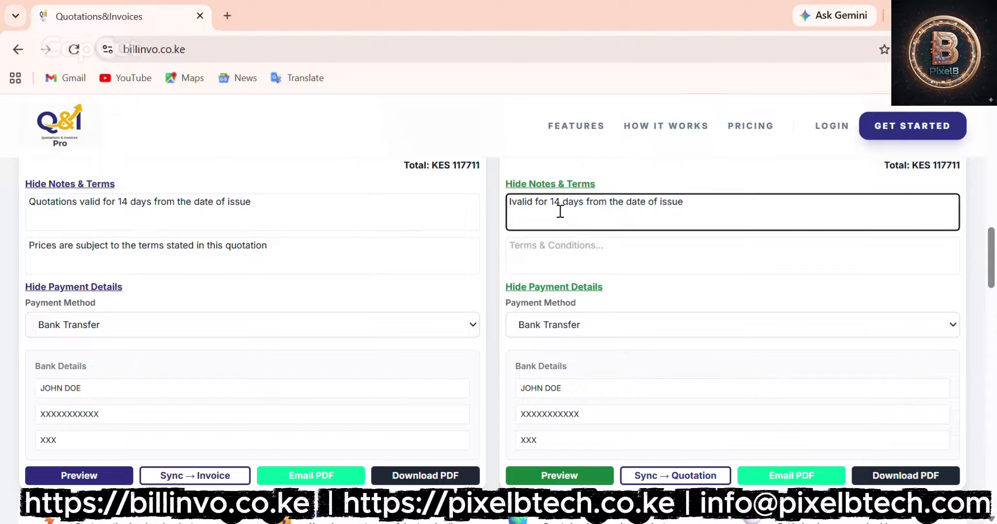
pyautogui.write('nvoices')
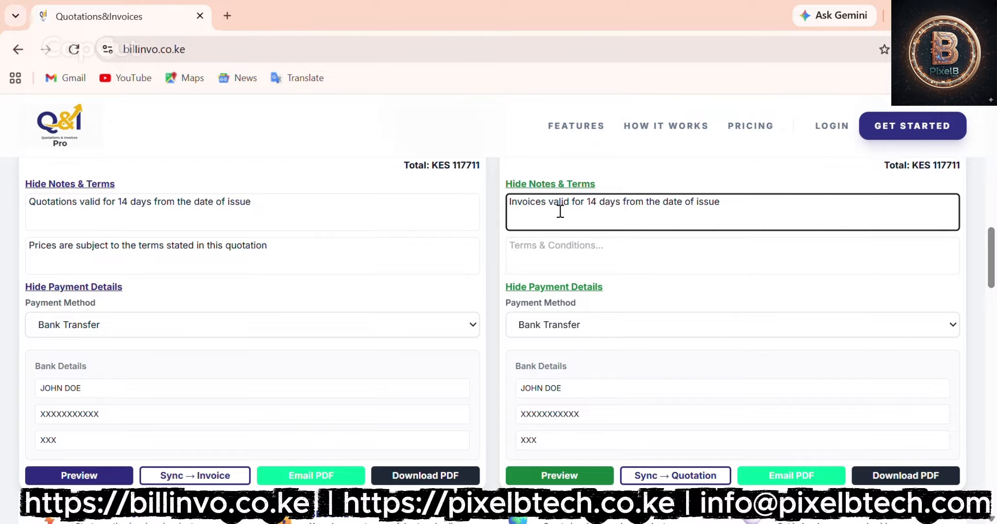
pyautogui.click(977, 282)
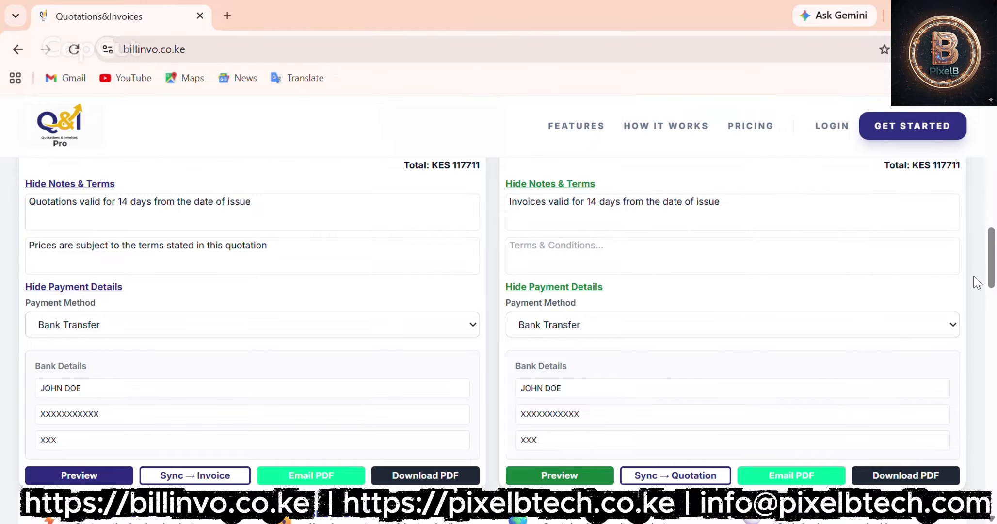
# Step: Check the invoice form against the quotation, covering number, dates, client details, line items, totals, notes and bank details
pyautogui.scroll(5, 977, 282)
pyautogui.scroll(10, 976, 282)
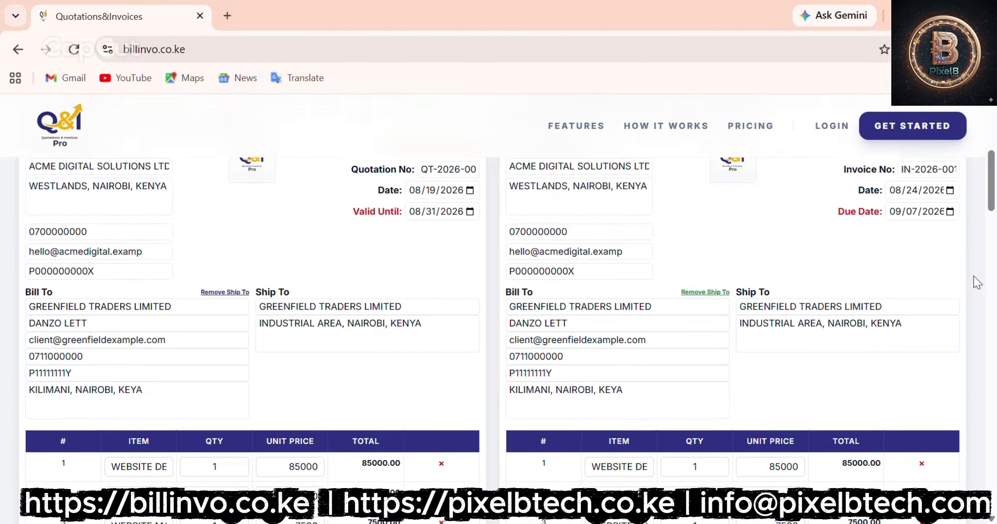
pyautogui.scroll(-6, 976, 283)
pyautogui.scroll(-2, 976, 282)
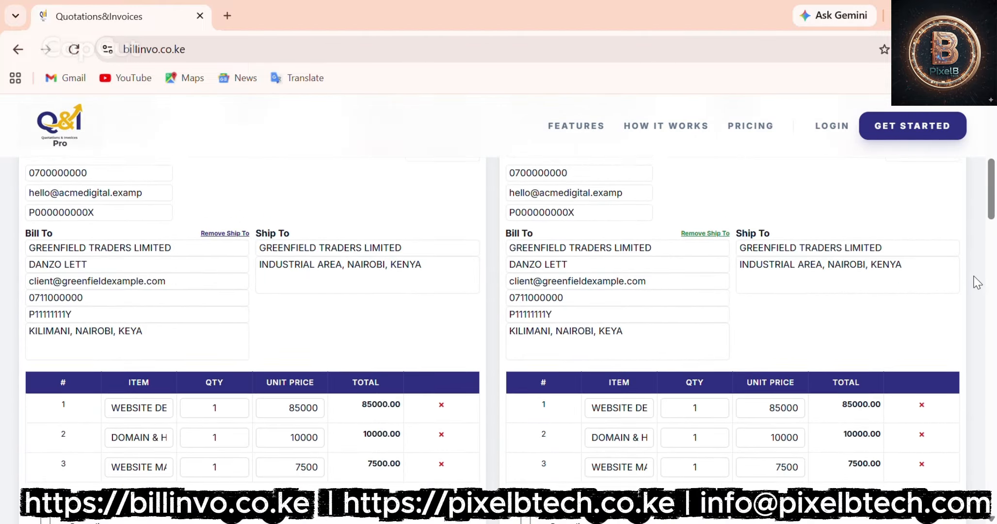
pyautogui.scroll(1, 976, 282)
pyautogui.scroll(-1, 976, 283)
pyautogui.scroll(-12, 976, 282)
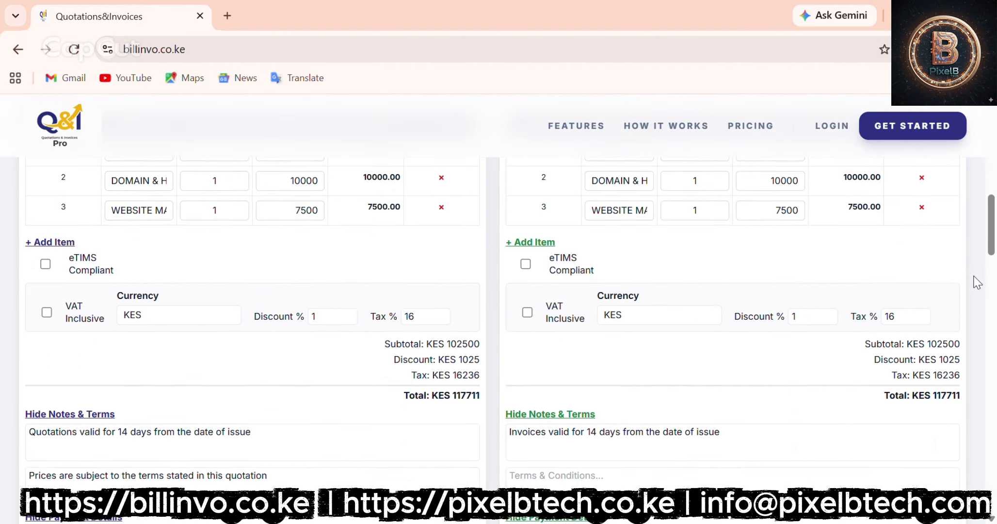
pyautogui.scroll(-5, 976, 283)
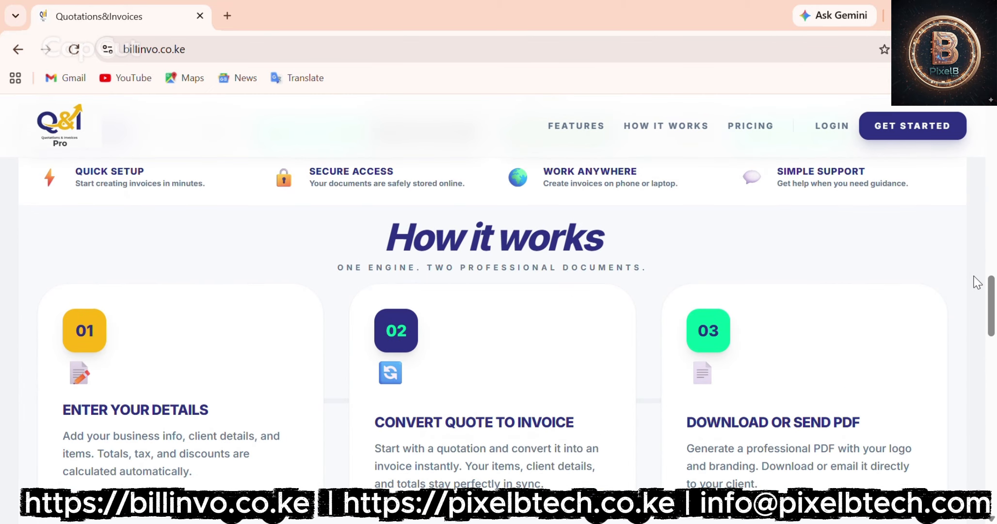
pyautogui.scroll(7, 976, 283)
pyautogui.scroll(3, 976, 283)
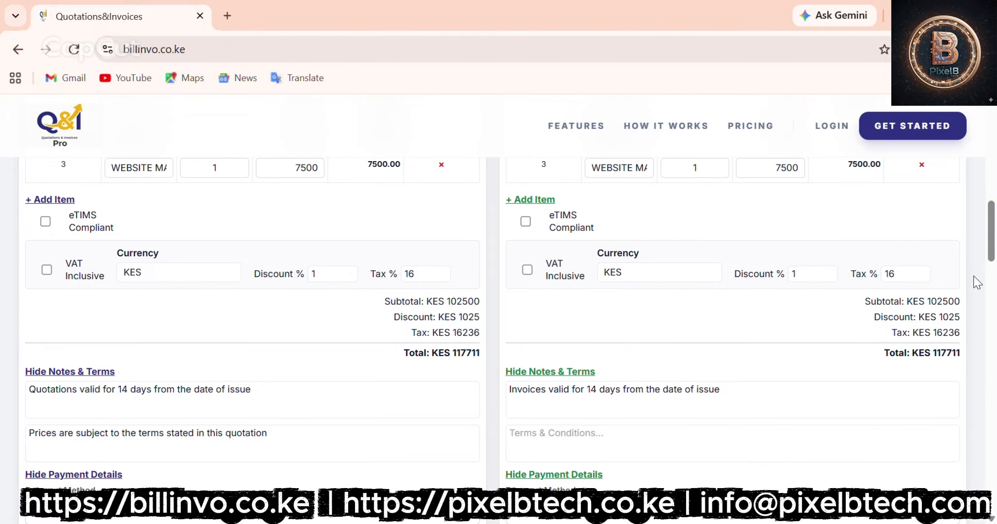
pyautogui.scroll(1, 976, 282)
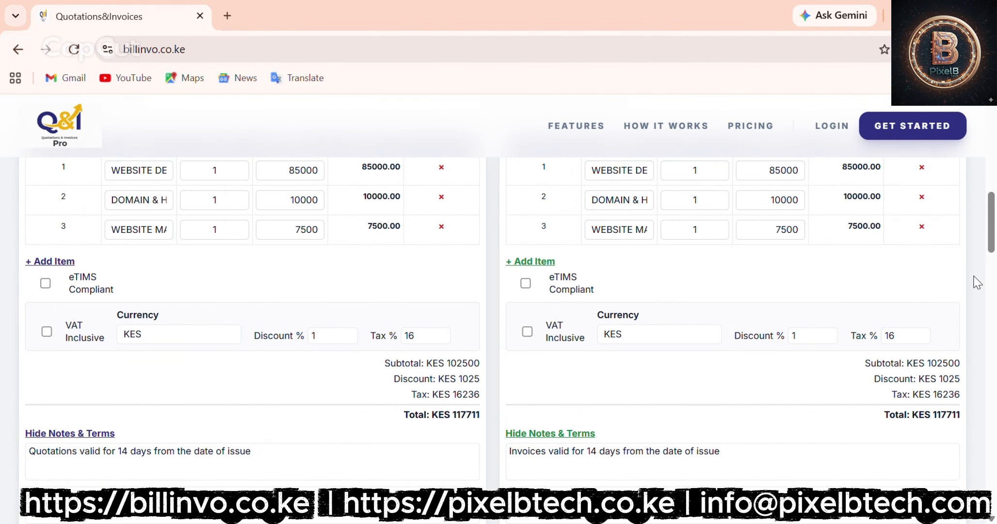
pyautogui.scroll(-4, 976, 283)
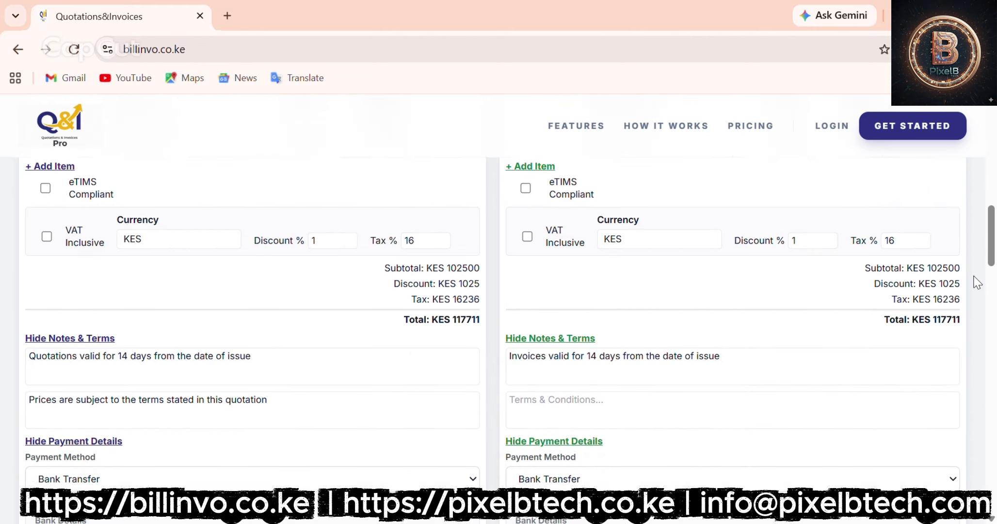
pyautogui.scroll(2, 976, 282)
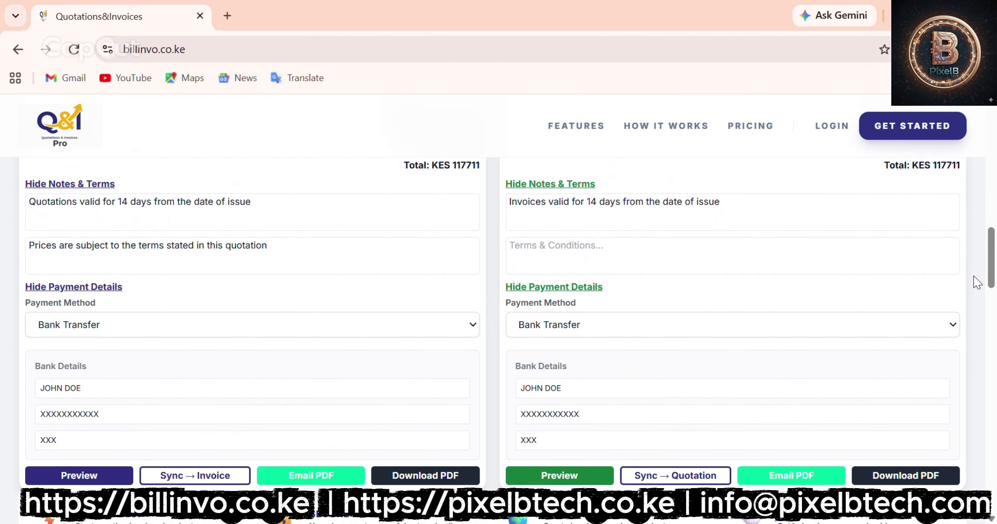
pyautogui.scroll(-5, 976, 282)
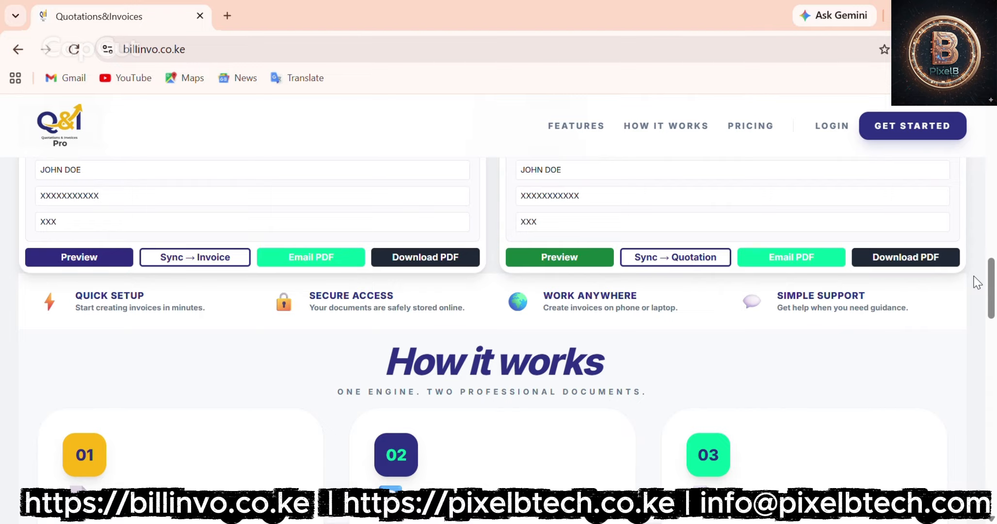
pyautogui.scroll(-1, 976, 282)
pyautogui.scroll(1, 976, 282)
pyautogui.scroll(2, 976, 282)
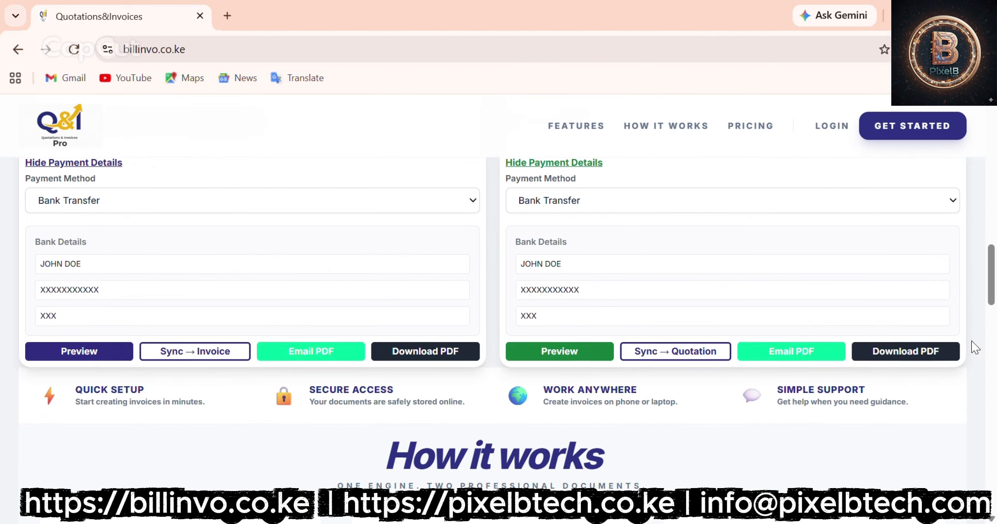
pyautogui.scroll(1, 974, 344)
pyautogui.scroll(2, 971, 340)
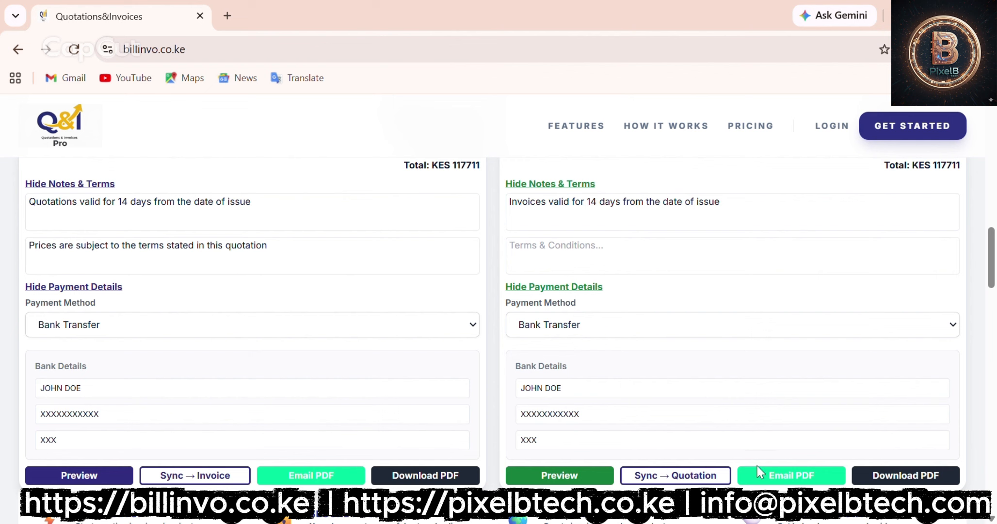
# Step: Choose emailing the invoice PDF and open the downloaded IN-2026-001.pdf from the recent downloads
pyautogui.click(764, 478)
pyautogui.click(922, 50)
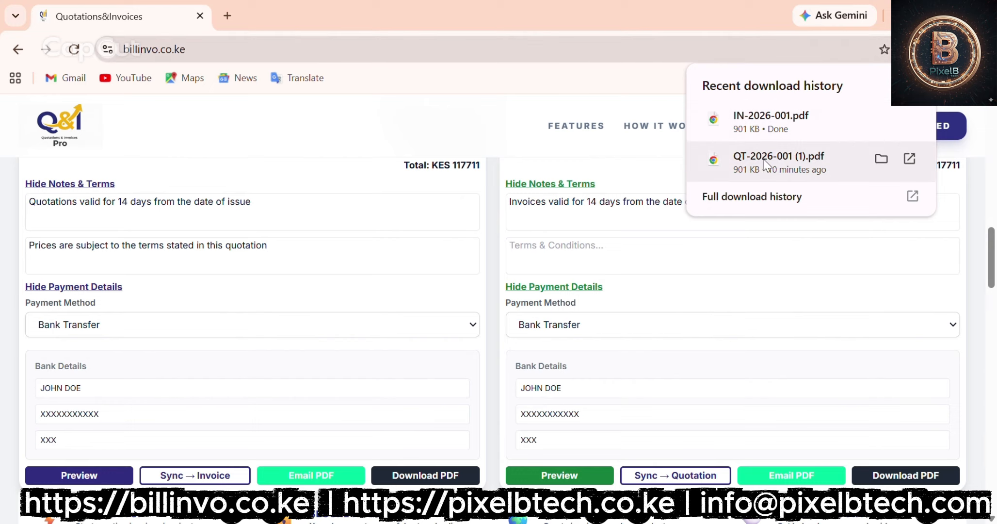
pyautogui.click(755, 120)
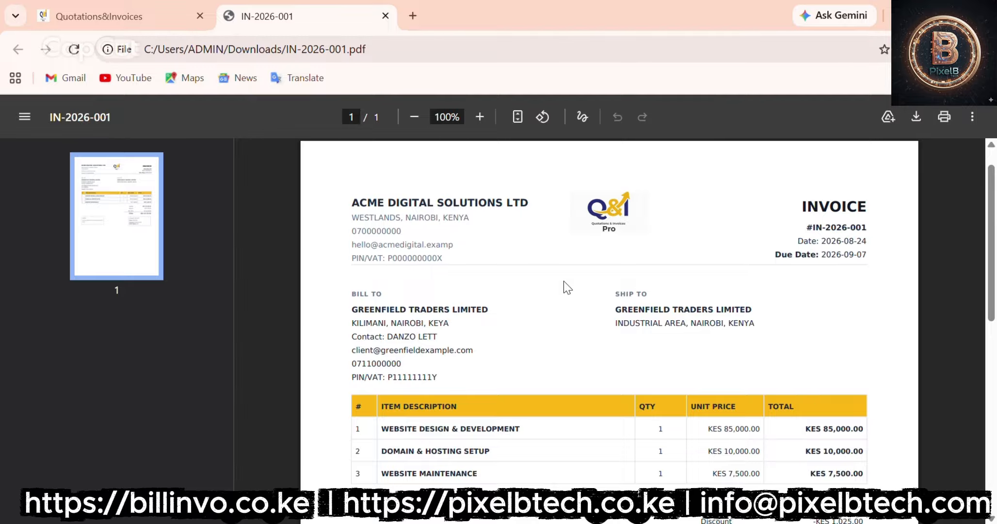
# Step: Review the whole invoice PDF, including its header, client details, line items, totals, notes and payment details
pyautogui.scroll(-2, 563, 280)
pyautogui.scroll(2, 563, 280)
pyautogui.scroll(-4, 563, 280)
pyautogui.scroll(1, 563, 281)
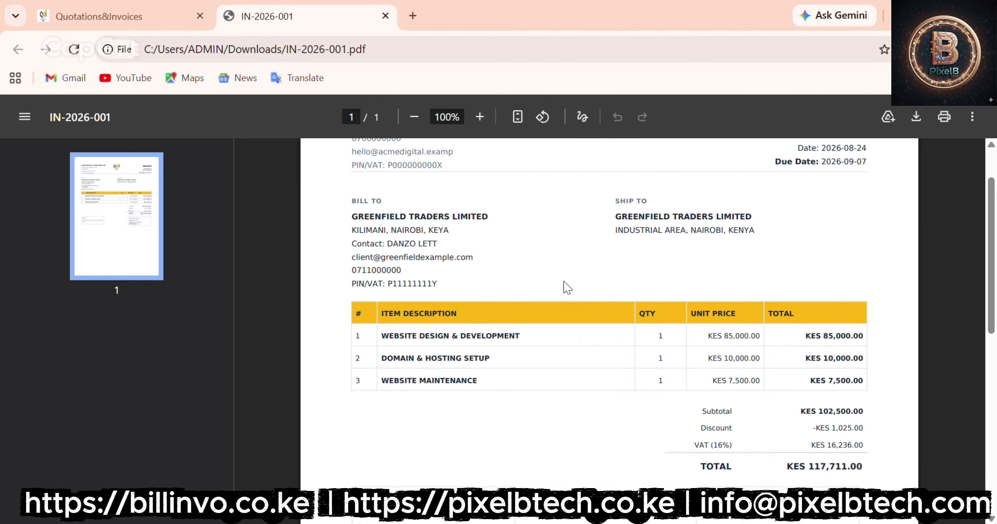
pyautogui.scroll(1, 563, 281)
pyautogui.scroll(-5, 563, 281)
pyautogui.scroll(1, 563, 281)
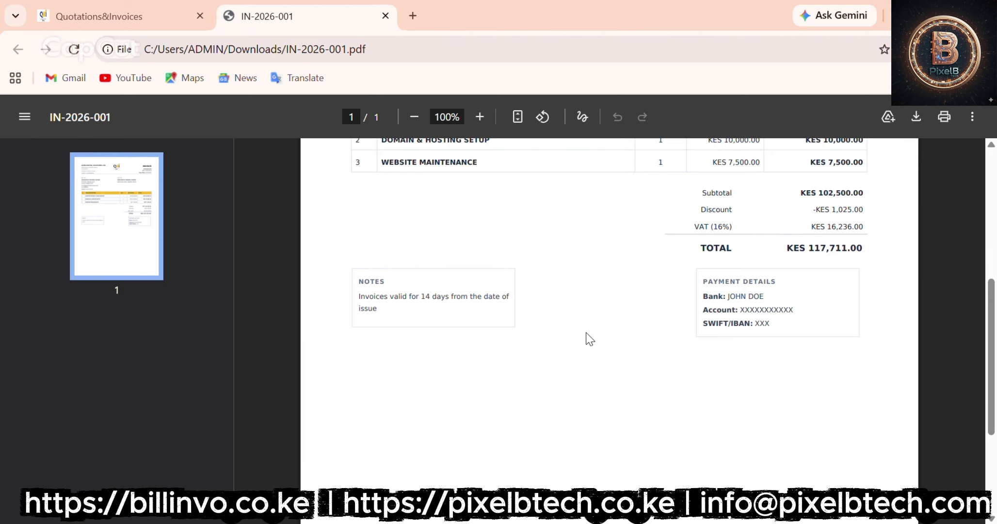
pyautogui.scroll(2, 533, 422)
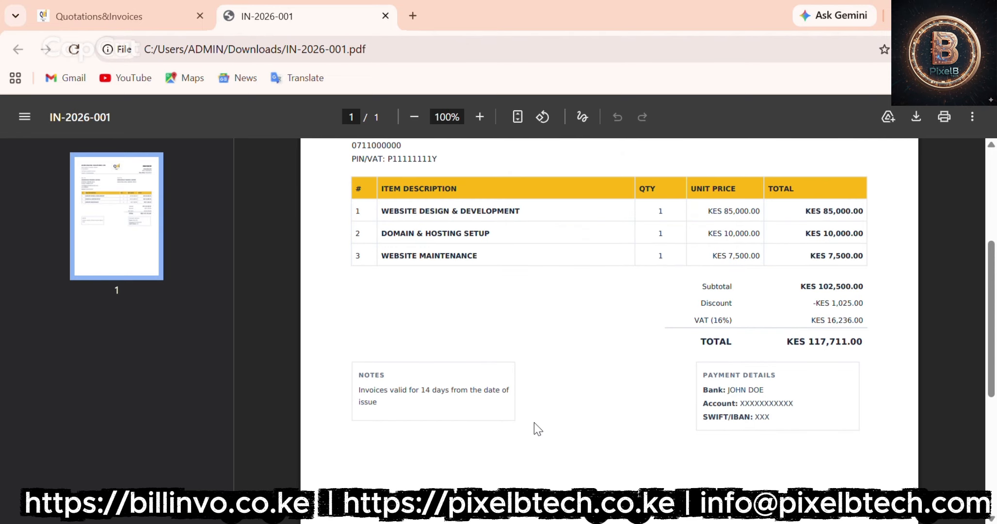
pyautogui.scroll(1, 533, 422)
pyautogui.scroll(3, 533, 423)
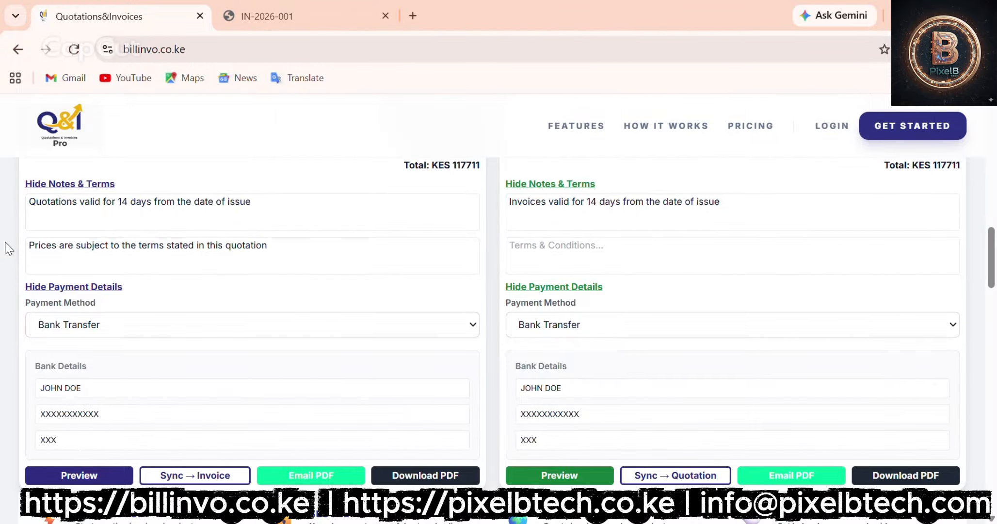
pyautogui.scroll(1, 11, 251)
pyautogui.scroll(5, 11, 251)
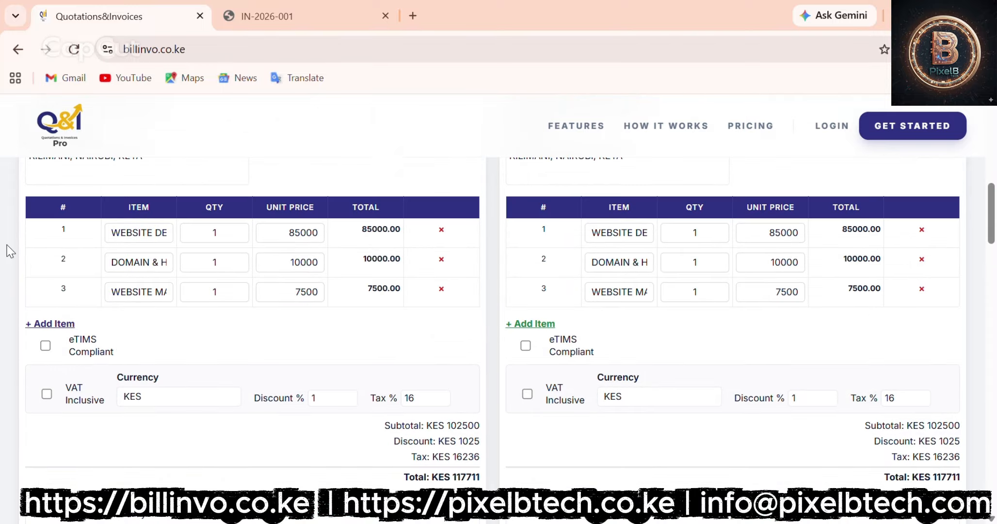
pyautogui.scroll(2, 10, 252)
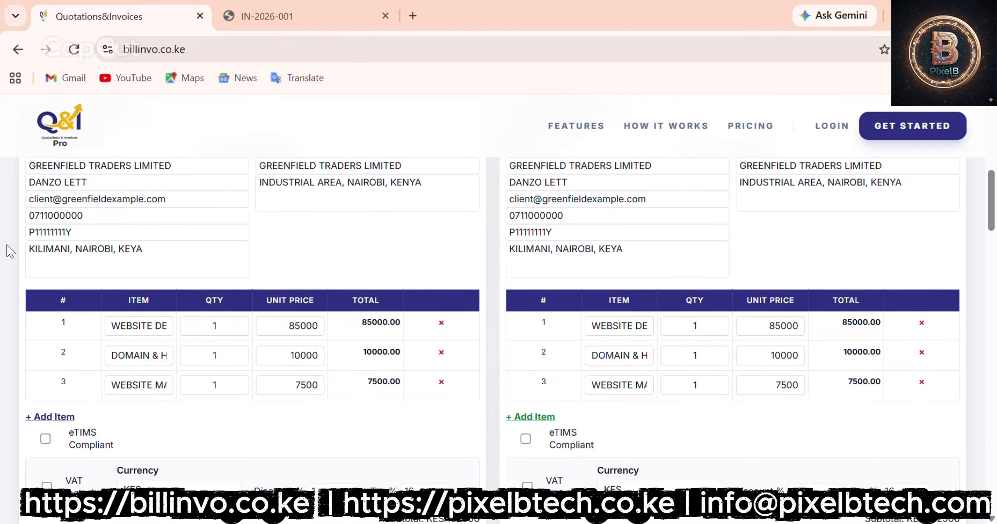
pyautogui.scroll(-2, 10, 251)
pyautogui.scroll(-4, 10, 251)
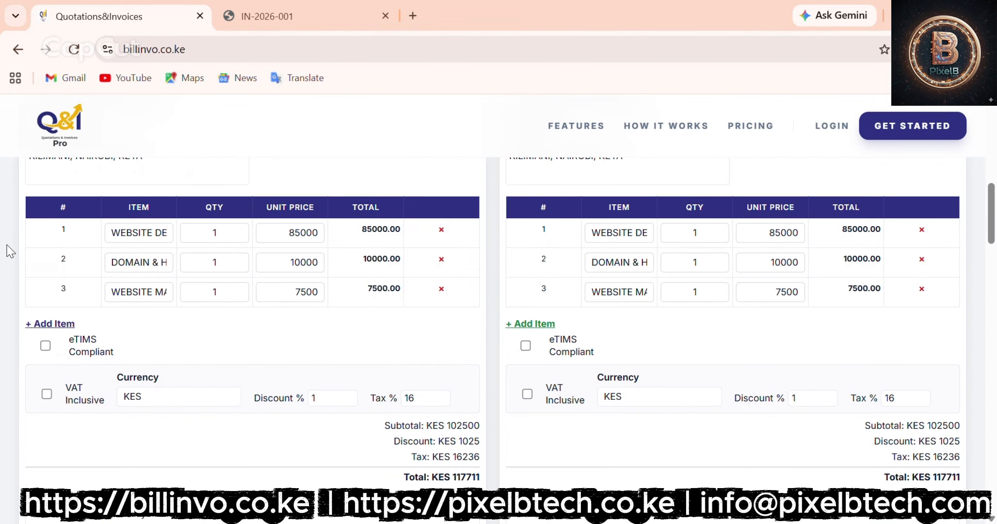
pyautogui.scroll(15, 10, 251)
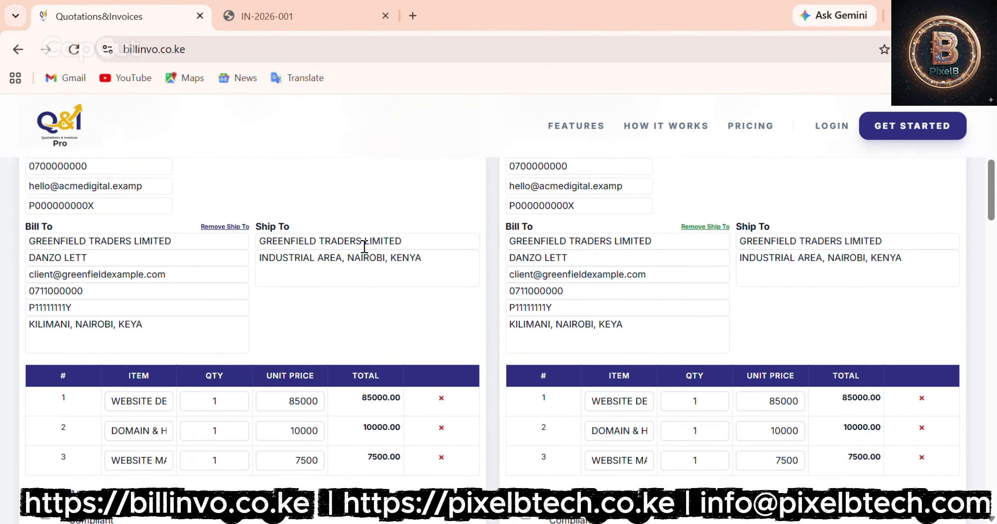